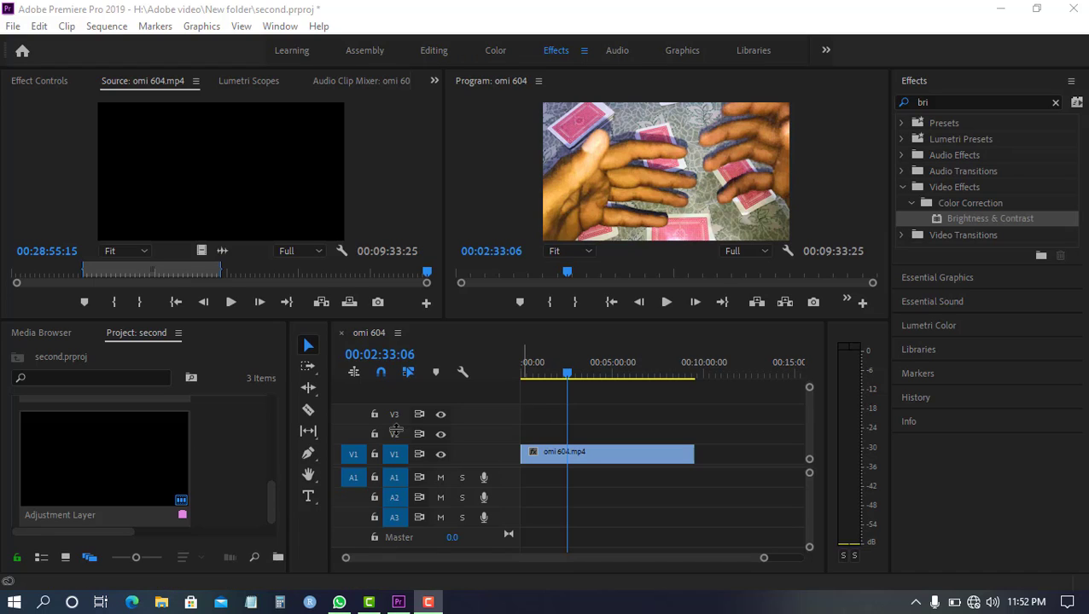
Add a text layer on the video frame at 00:02:33:06 and paste the person's full name into it
{"action": "left_click", "coordinate": [309, 496]}
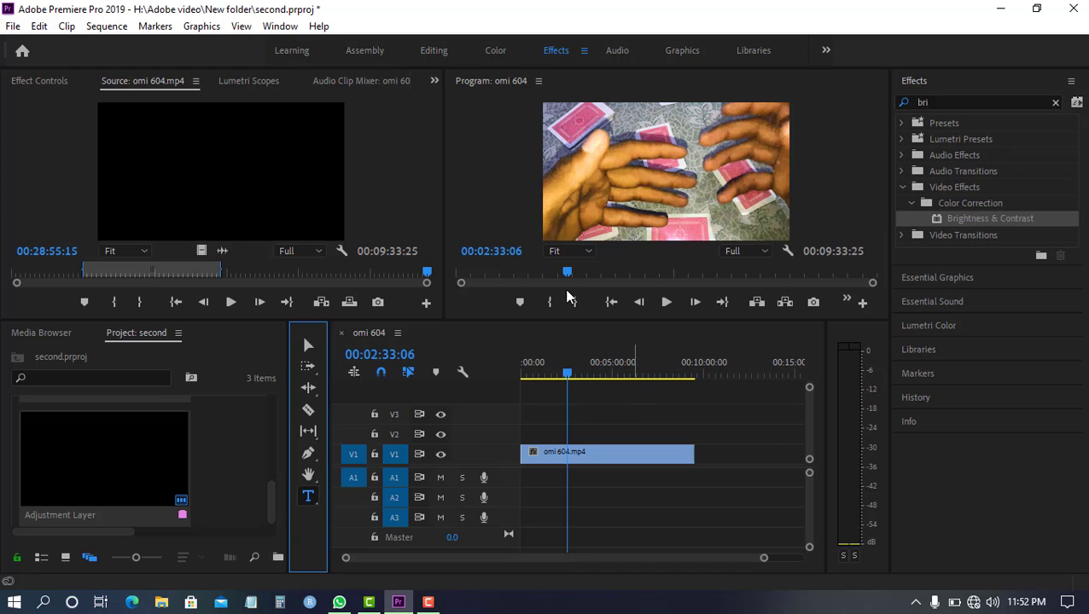
{"action": "left_click", "coordinate": [617, 162]}
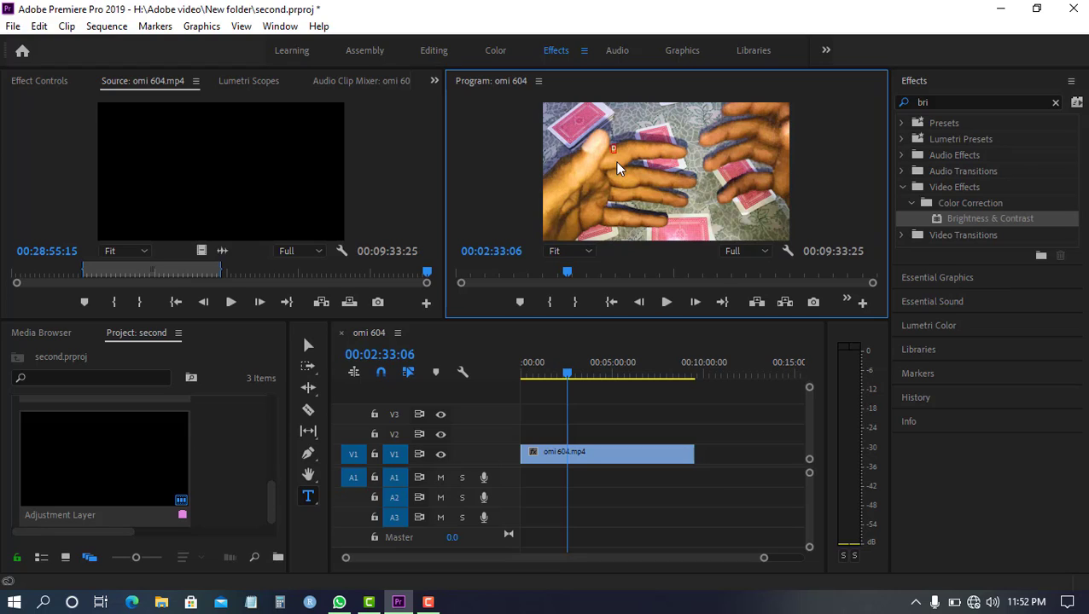
Switch to the Graphics workspace and enlarge the name text to font size 267
{"action": "left_click", "coordinate": [680, 51]}
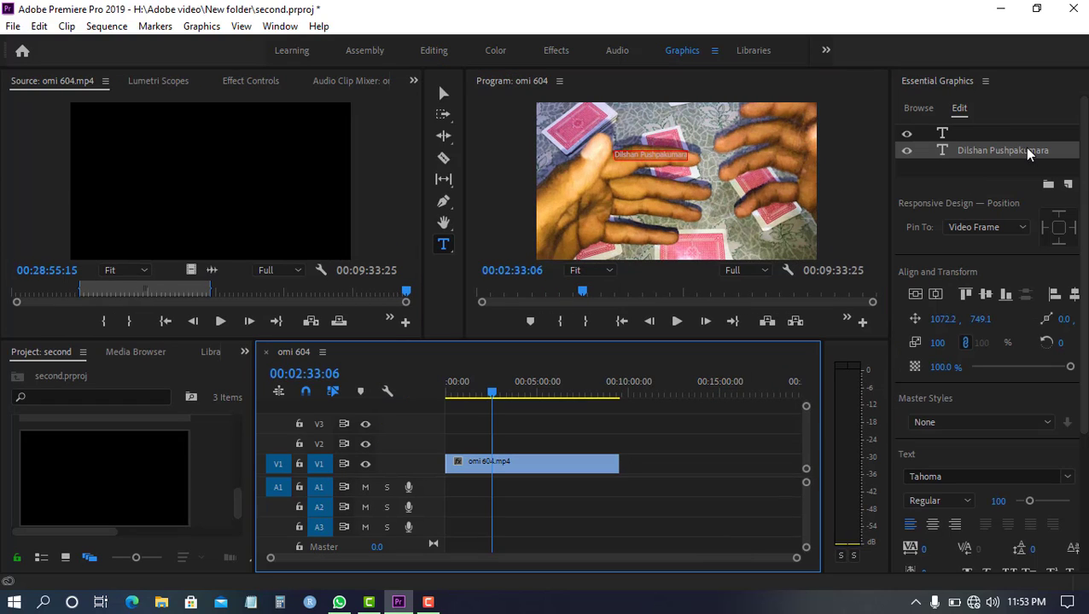
{"action": "left_click_drag", "start_coordinate": [1083, 251], "coordinate": [1077, 393]}
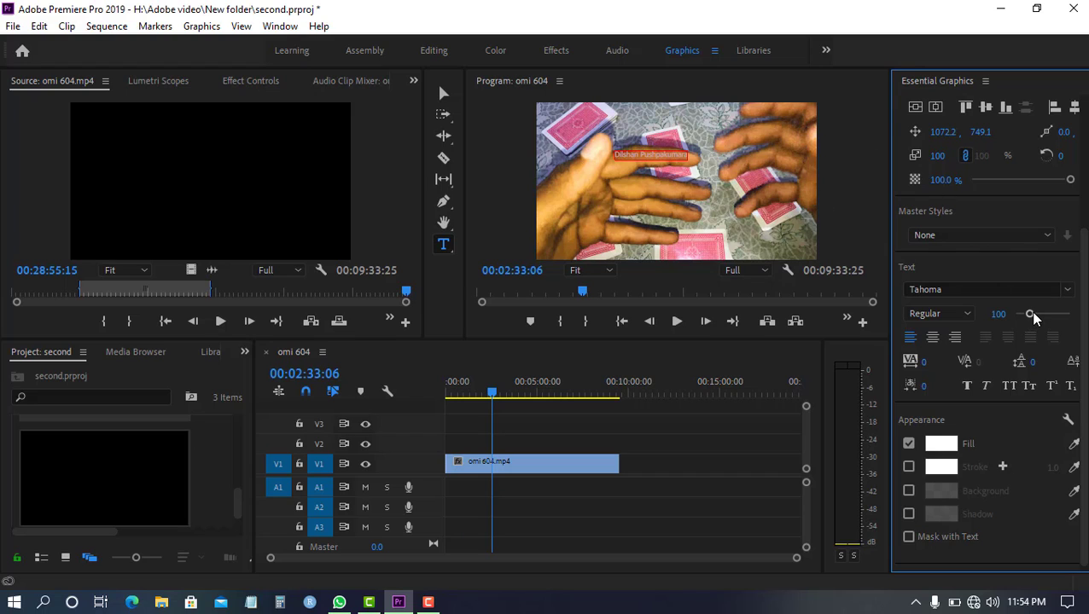
{"action": "left_click_drag", "start_coordinate": [1032, 318], "coordinate": [1054, 318]}
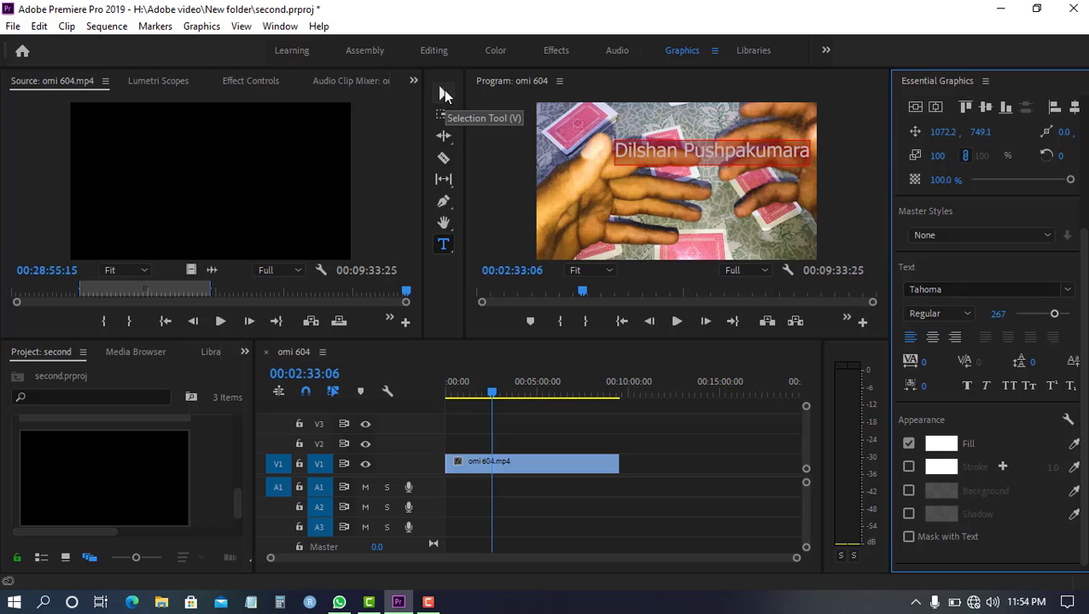
Move the name text on the frame to a position of about 501, 826
{"action": "left_click", "coordinate": [443, 92]}
{"action": "left_click", "coordinate": [699, 153]}
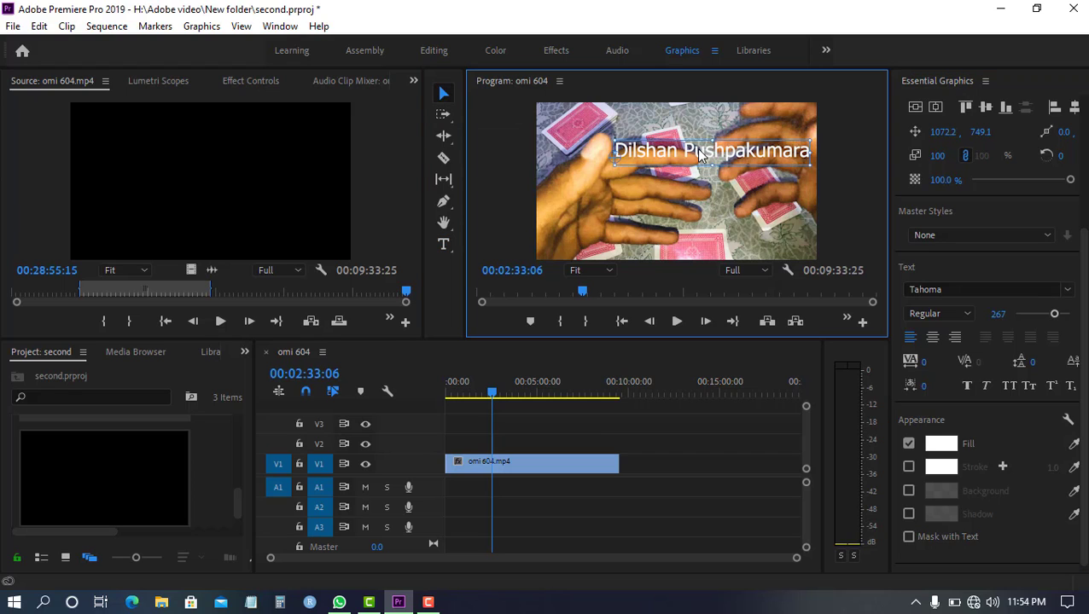
{"action": "left_click_drag", "start_coordinate": [699, 153], "coordinate": [658, 160]}
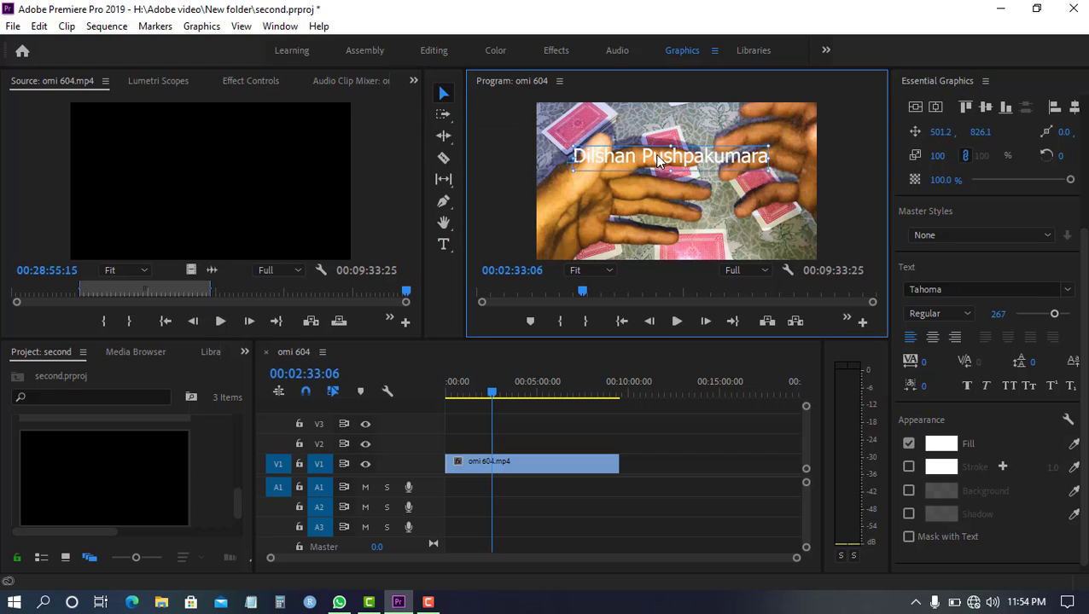
Try to change the name text's fill colour to red C41F1F
{"action": "left_click", "coordinate": [941, 444]}
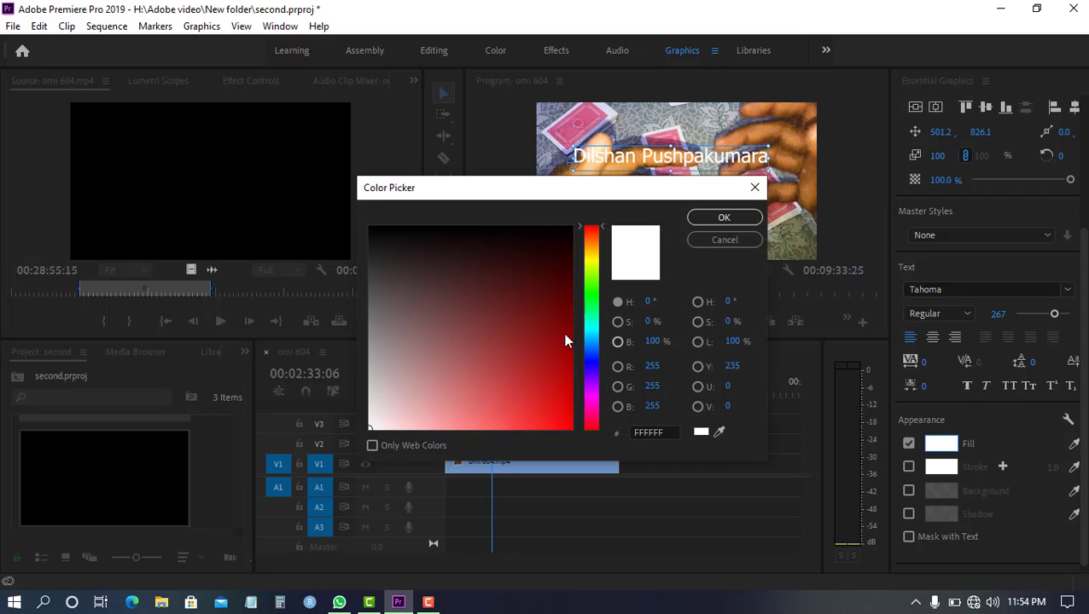
{"action": "left_click", "coordinate": [540, 383]}
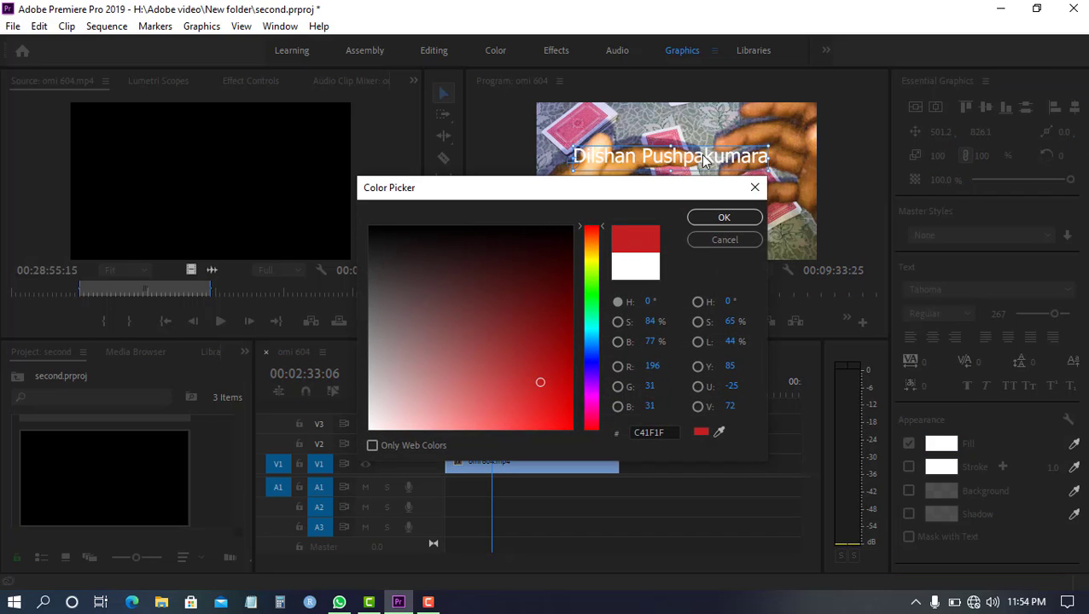
{"action": "left_click", "coordinate": [724, 218]}
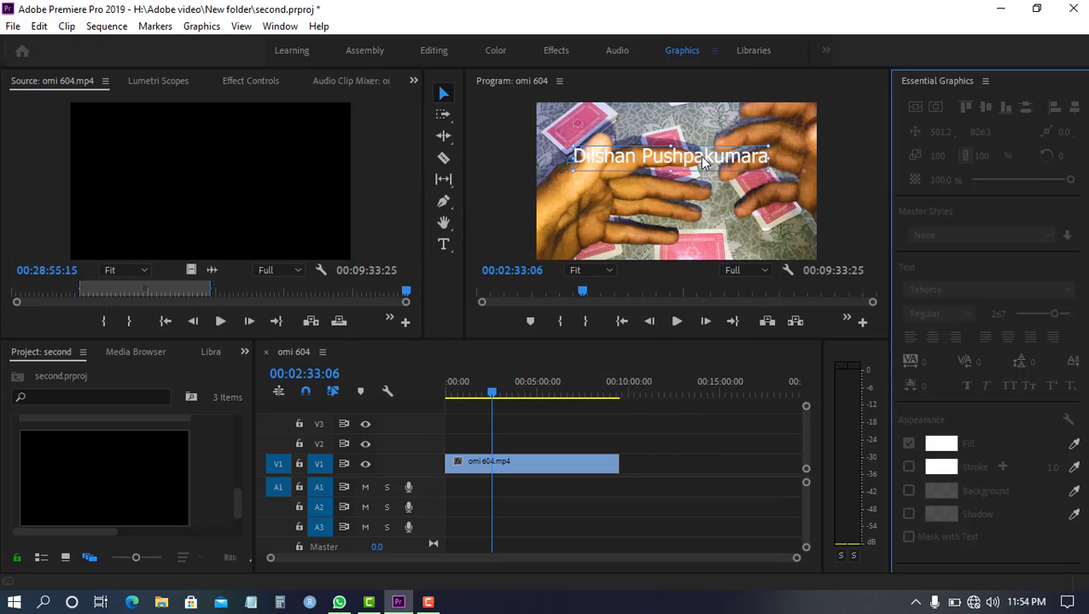
Select all characters of the name text and set their fill colour to red
{"action": "double_click", "coordinate": [699, 156]}
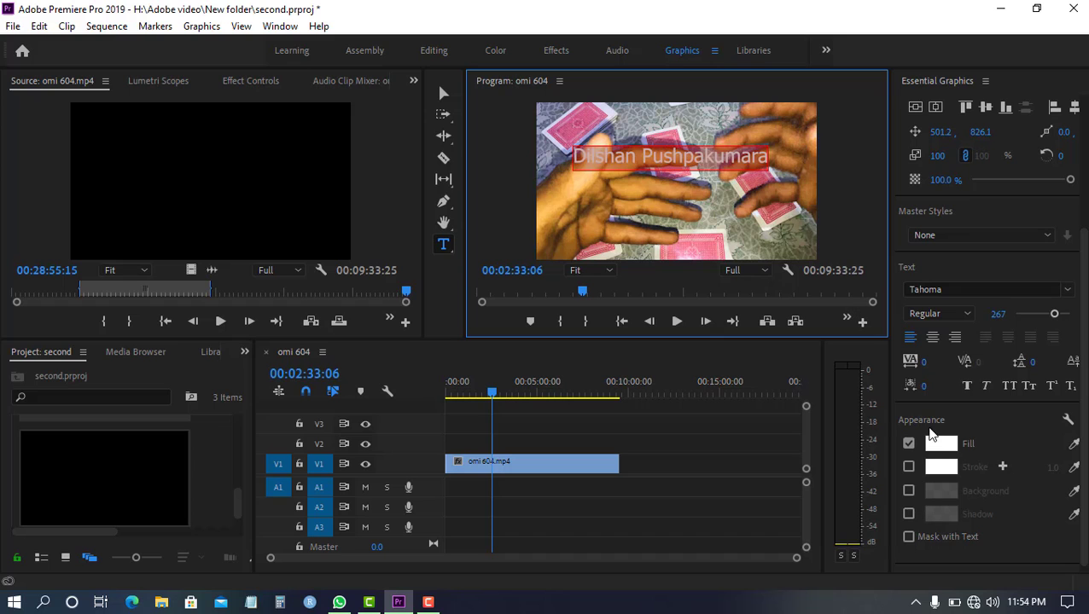
{"action": "left_click", "coordinate": [939, 442]}
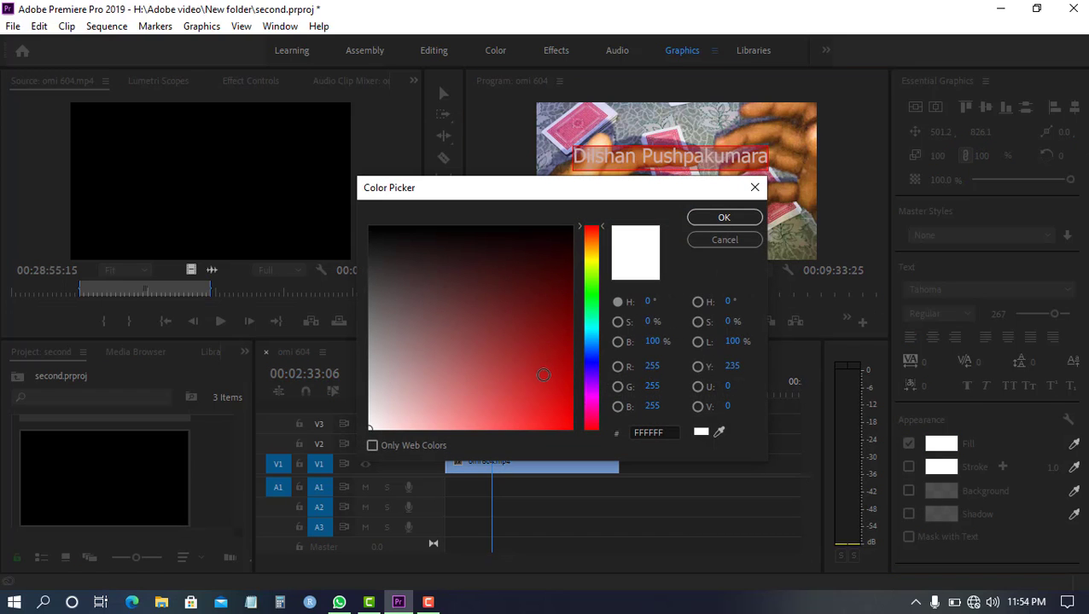
{"action": "left_click", "coordinate": [544, 374]}
{"action": "left_click", "coordinate": [723, 219]}
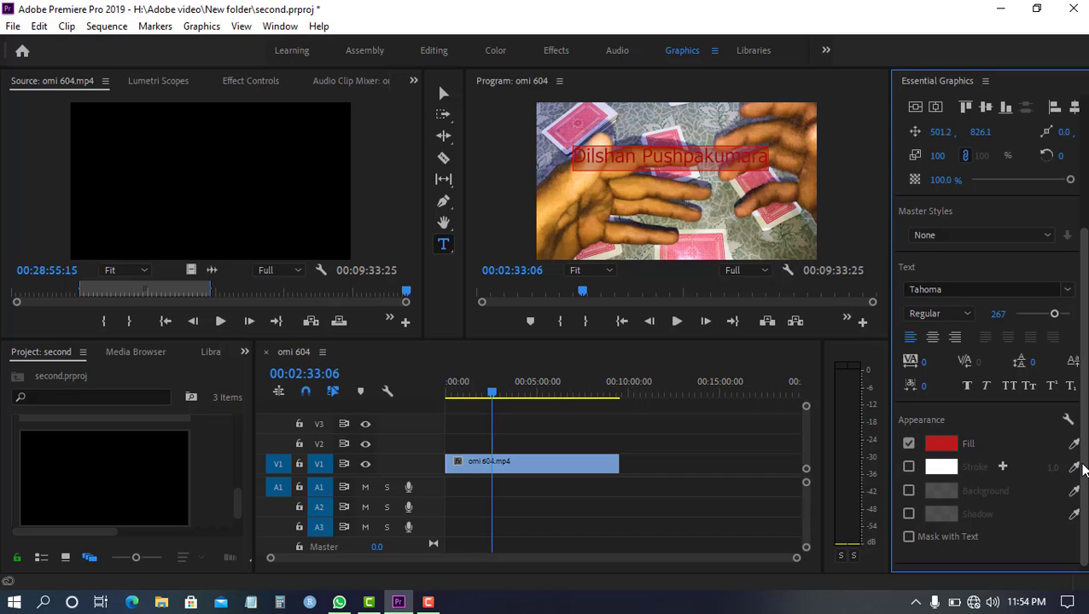
Enable a stroke on the name text and set its colour to yellow
{"action": "scroll", "coordinate": [1081, 499], "scroll_direction": "down", "scroll_amount": 1}
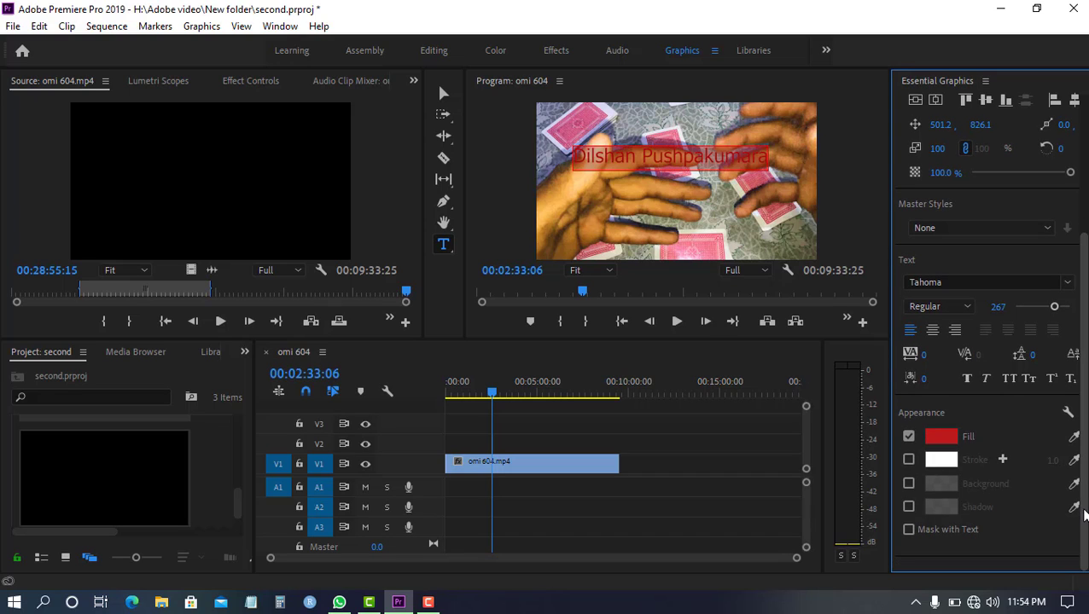
{"action": "left_click", "coordinate": [909, 461]}
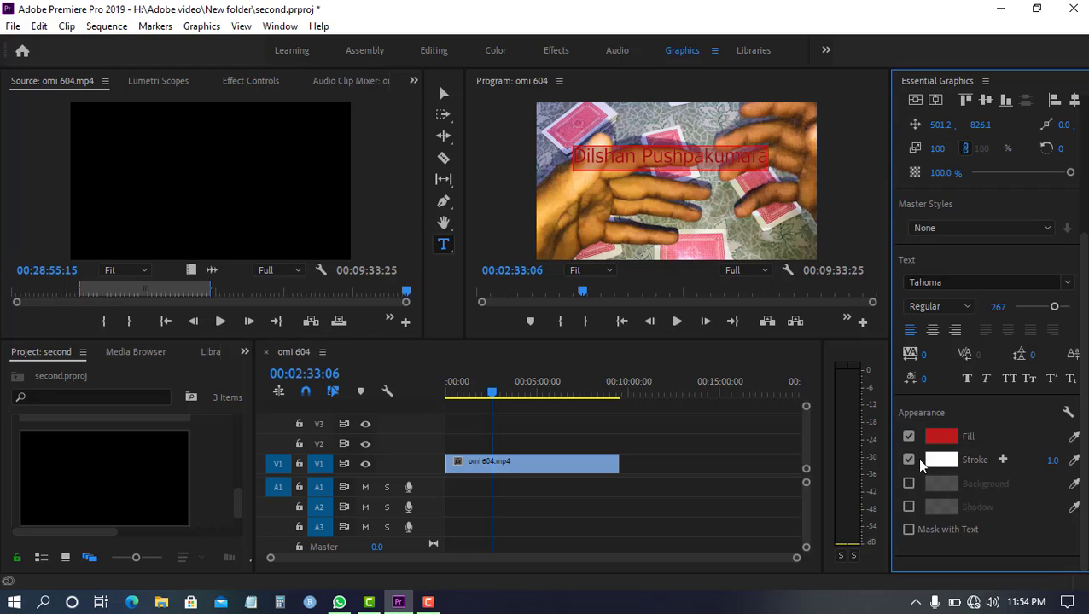
{"action": "left_click", "coordinate": [941, 460]}
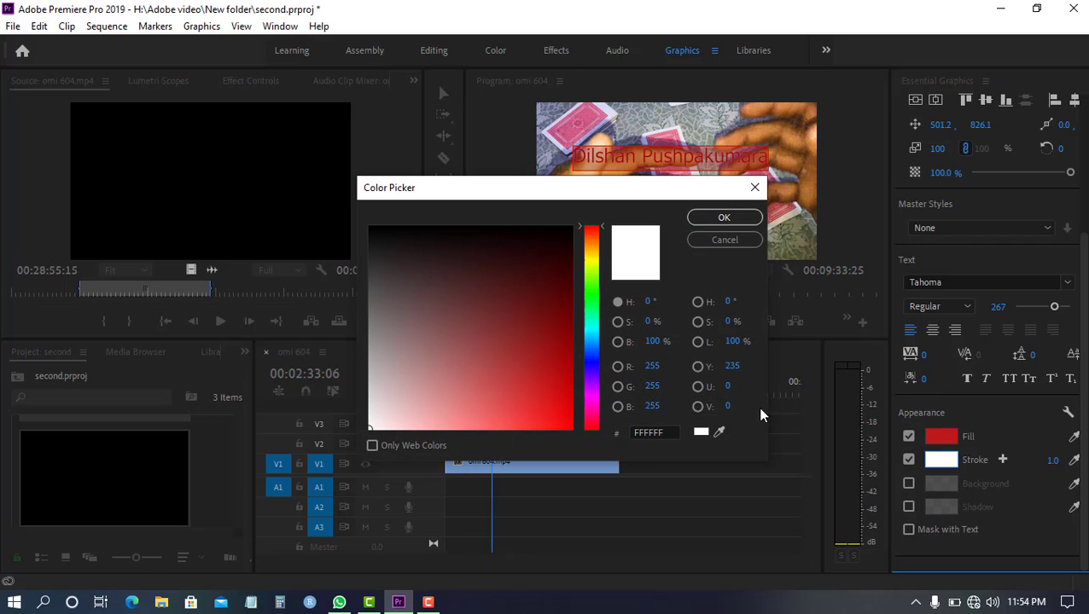
{"action": "left_click_drag", "start_coordinate": [595, 341], "coordinate": [591, 258]}
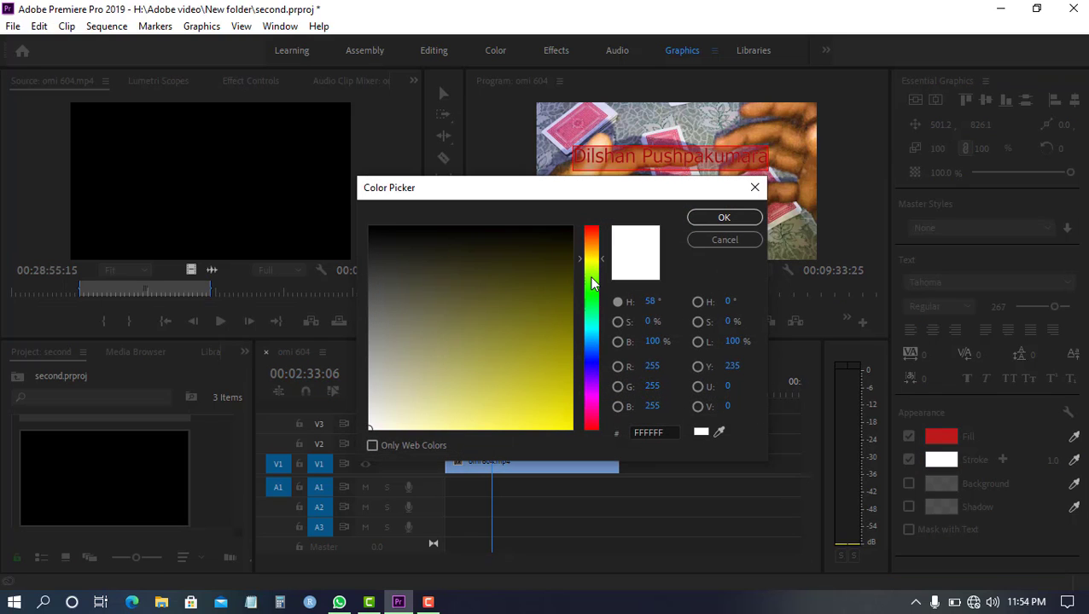
{"action": "left_click", "coordinate": [550, 407]}
{"action": "left_click", "coordinate": [723, 218]}
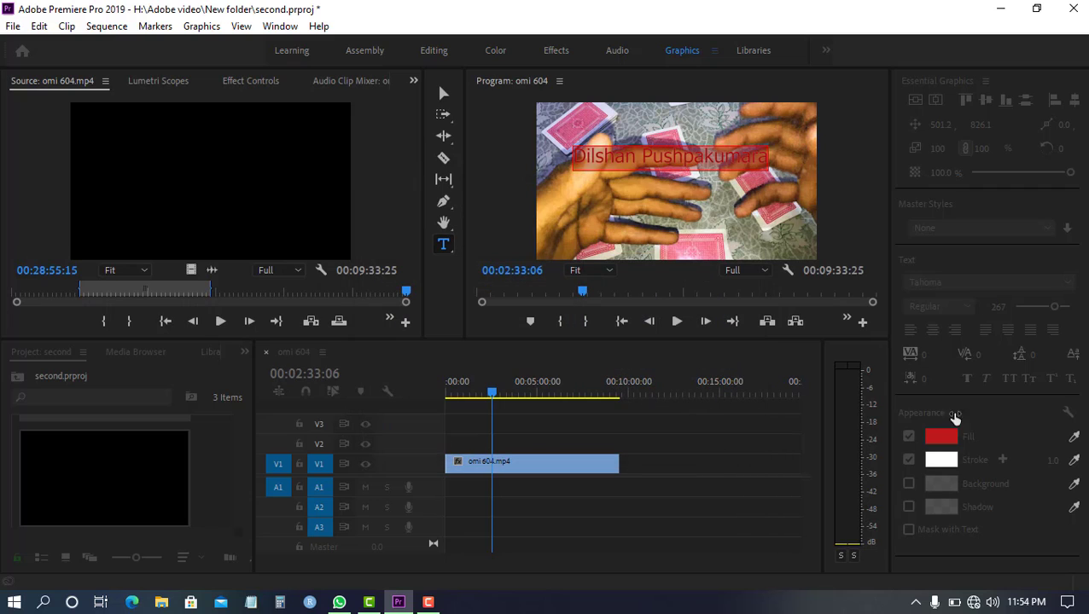
Set the name text's stroke width to 15
{"action": "left_click", "coordinate": [1051, 462]}
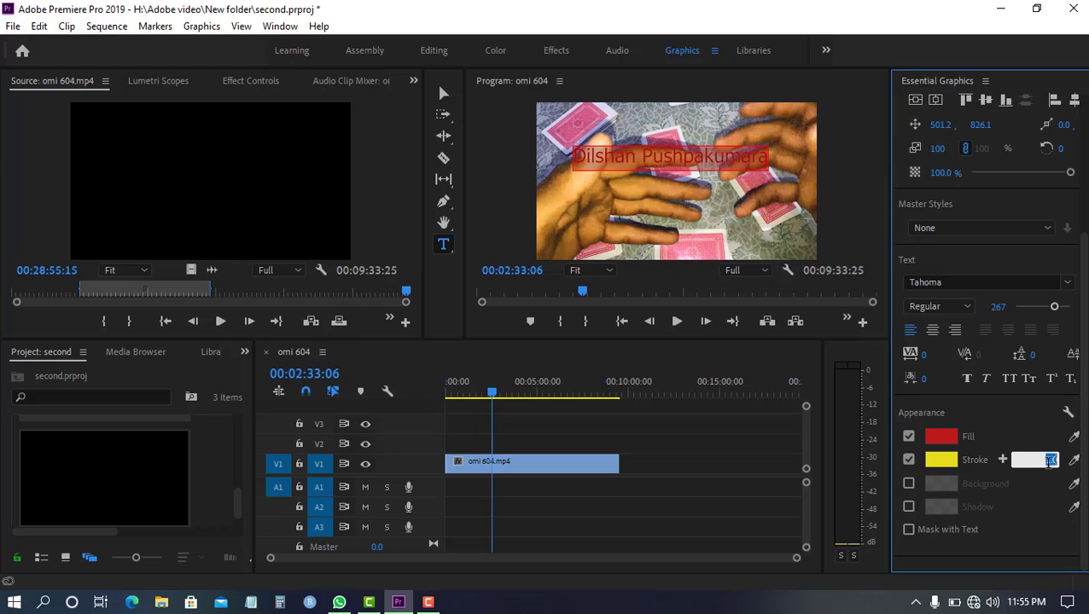
{"action": "type", "text": "5"}
{"action": "key", "text": "Return"}
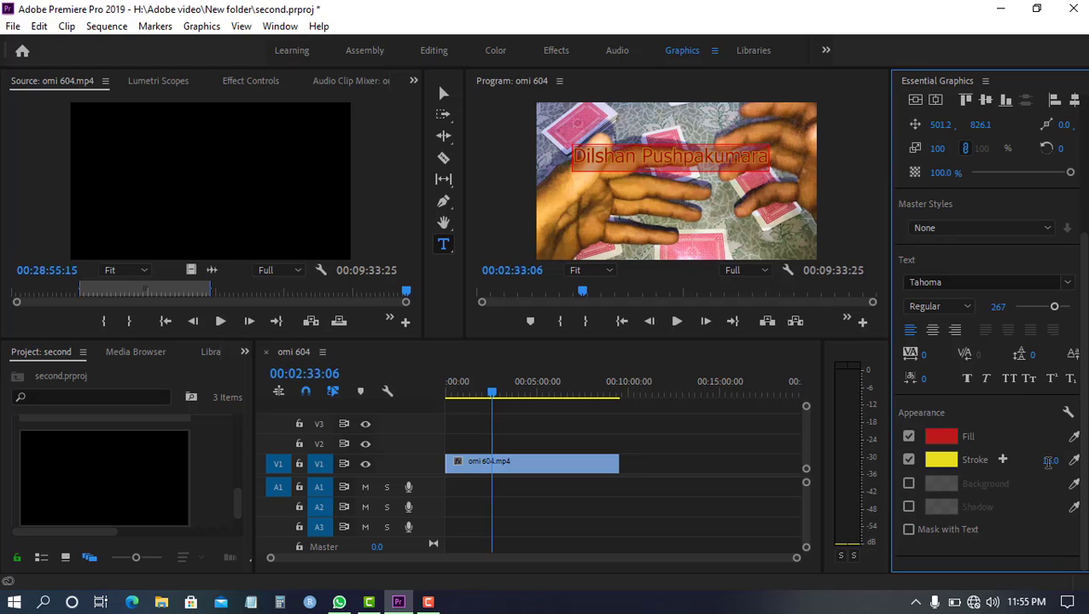
{"action": "left_click", "coordinate": [645, 209]}
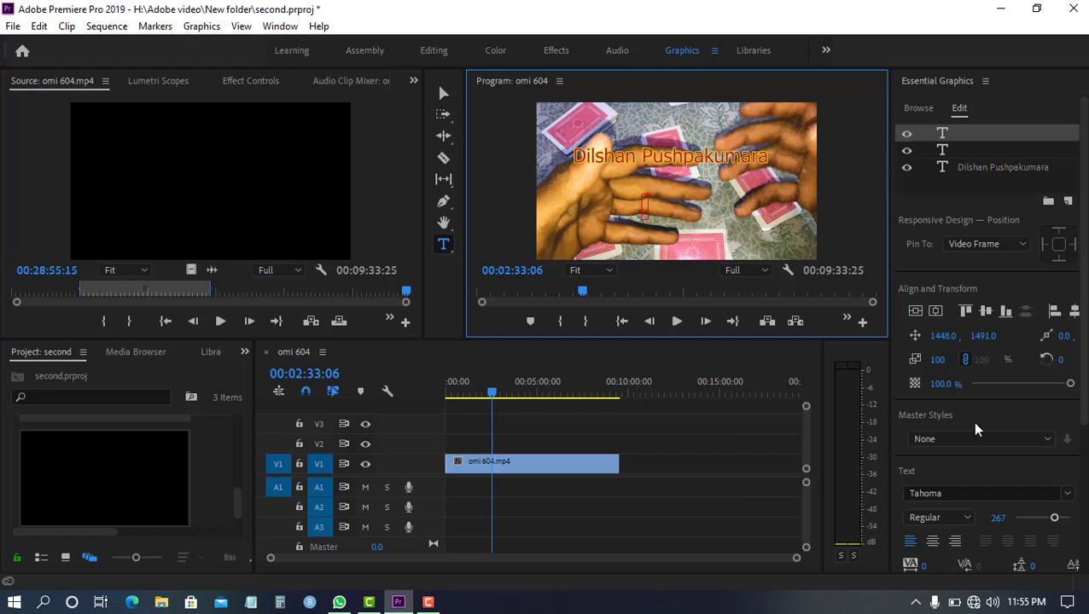
Increase the name text's yellow stroke width to 90
{"action": "left_click_drag", "start_coordinate": [1082, 428], "coordinate": [1085, 548]}
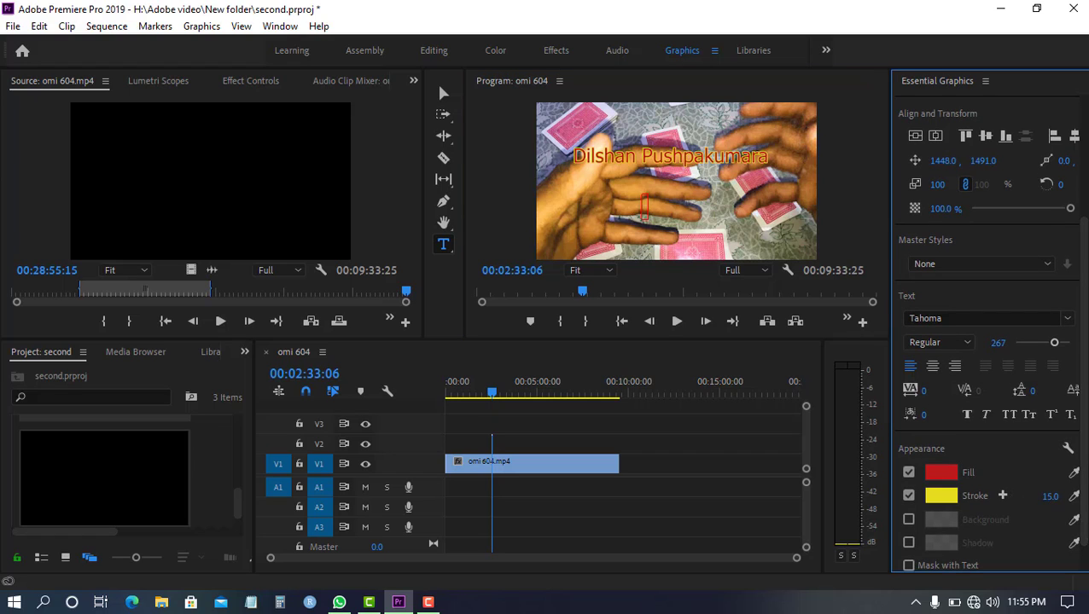
{"action": "left_click_drag", "start_coordinate": [1050, 497], "coordinate": [778, 218]}
{"action": "left_click", "coordinate": [778, 219]}
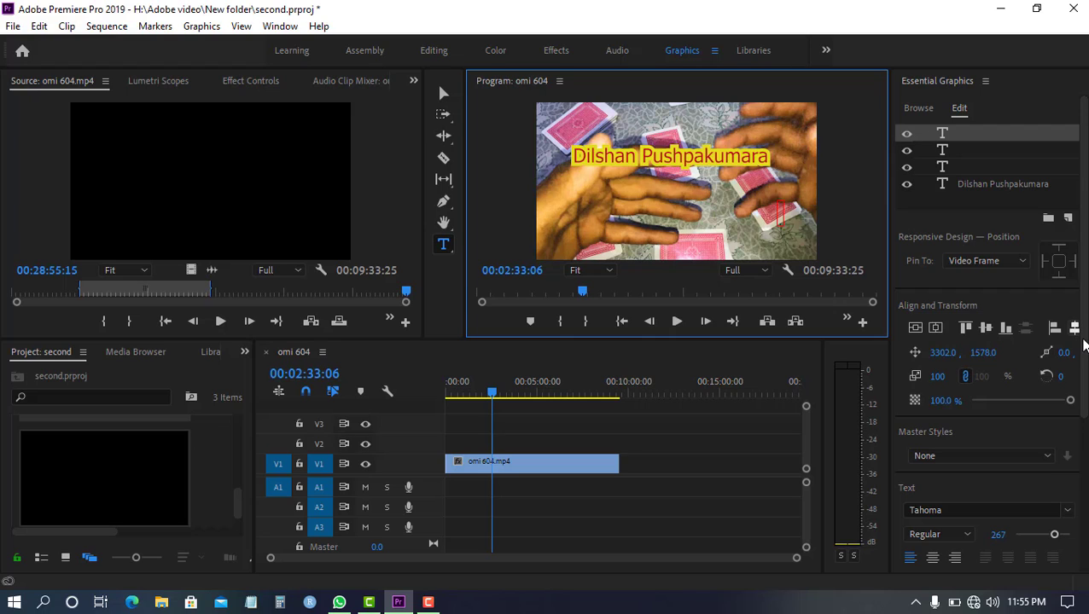
Reselect the name text and enable its background with 100% opacity and size 48.9
{"action": "left_click_drag", "start_coordinate": [1082, 356], "coordinate": [1086, 469]}
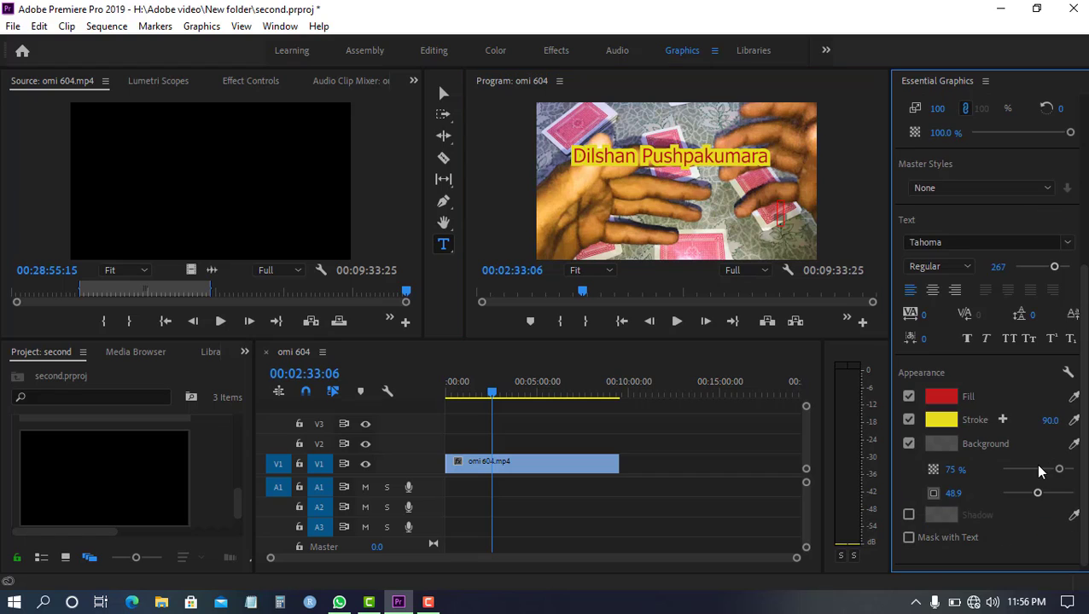
{"action": "left_click_drag", "start_coordinate": [1039, 469], "coordinate": [1071, 470]}
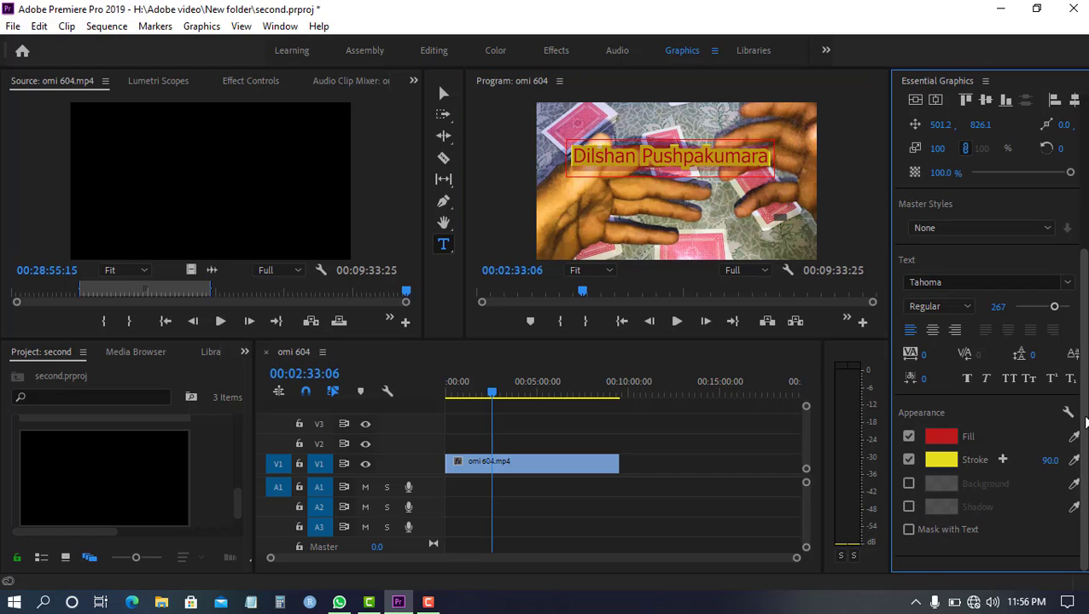
{"action": "left_click", "coordinate": [909, 484]}
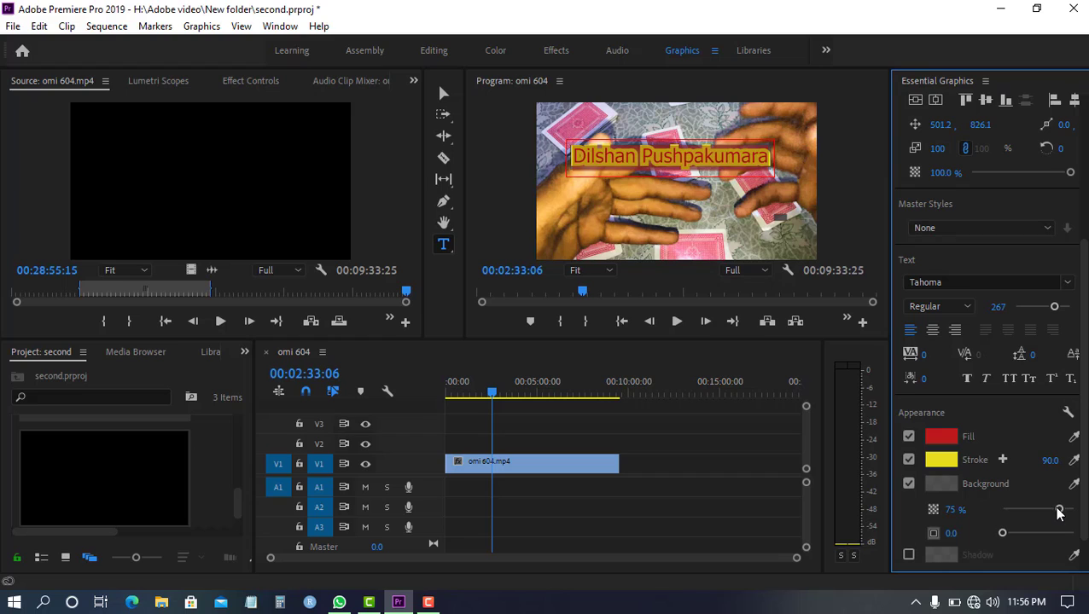
{"action": "mouse_move", "coordinate": [1058, 509]}
{"action": "left_mouse_down"}
{"action": "mouse_move", "coordinate": [1019, 517]}
{"action": "mouse_move", "coordinate": [1075, 512]}
{"action": "left_mouse_up"}
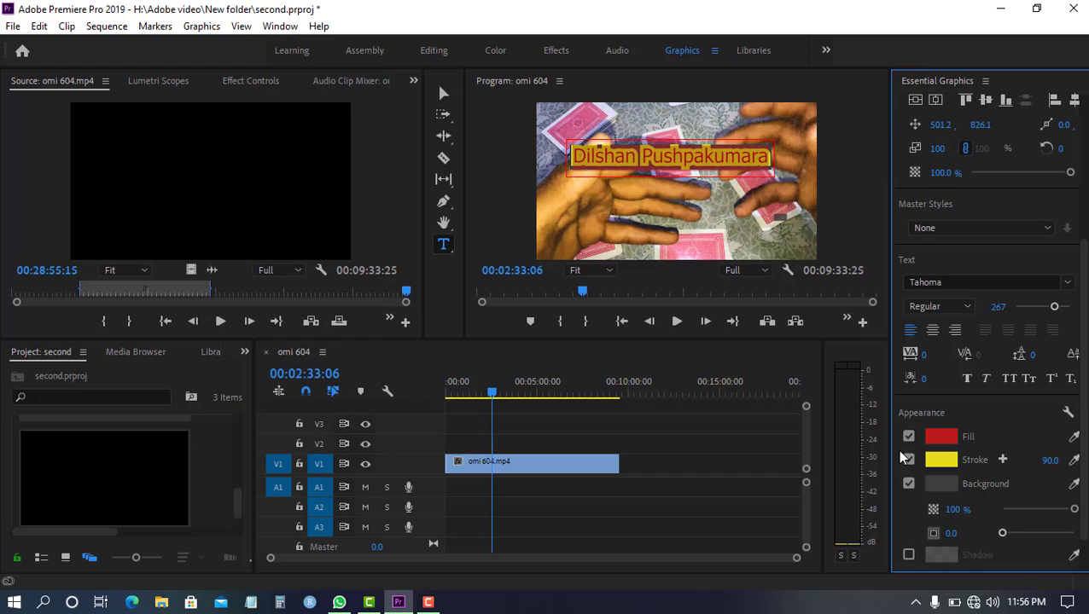
{"action": "left_click_drag", "start_coordinate": [1004, 539], "coordinate": [1038, 540]}
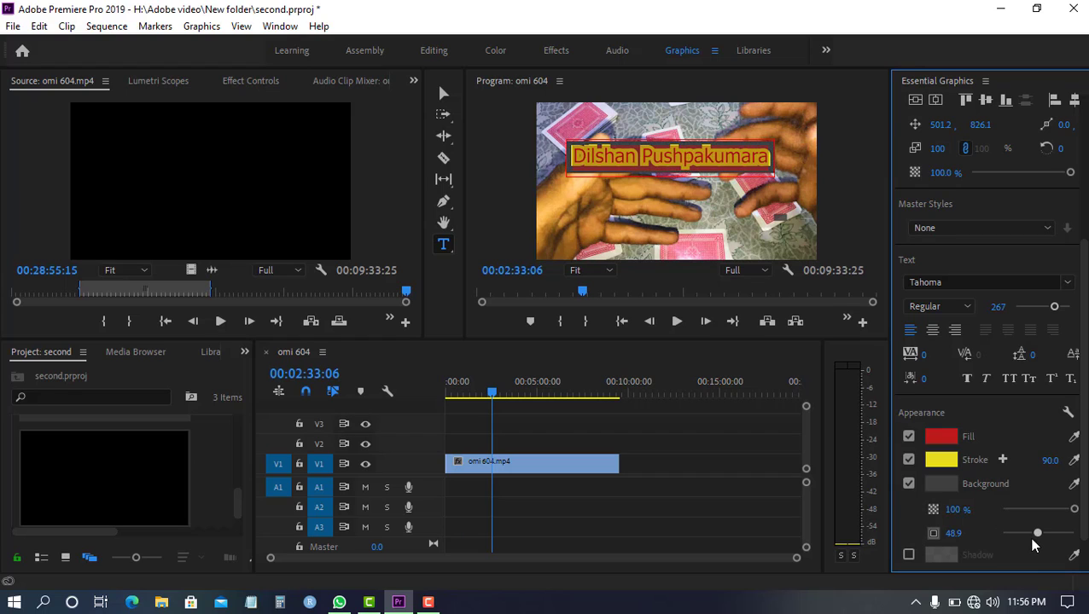
Replace the text's background with a shadow at 52% opacity, distance 175.6, size 57.8 and blur 147
{"action": "scroll", "coordinate": [1086, 522], "scroll_direction": "down", "scroll_amount": 2}
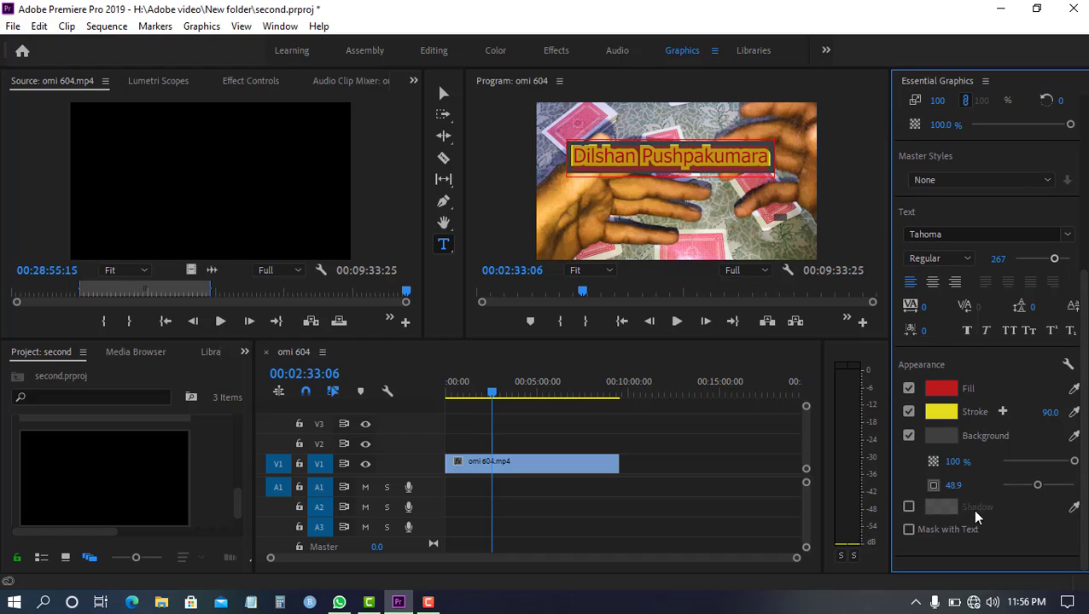
{"action": "left_click", "coordinate": [909, 509]}
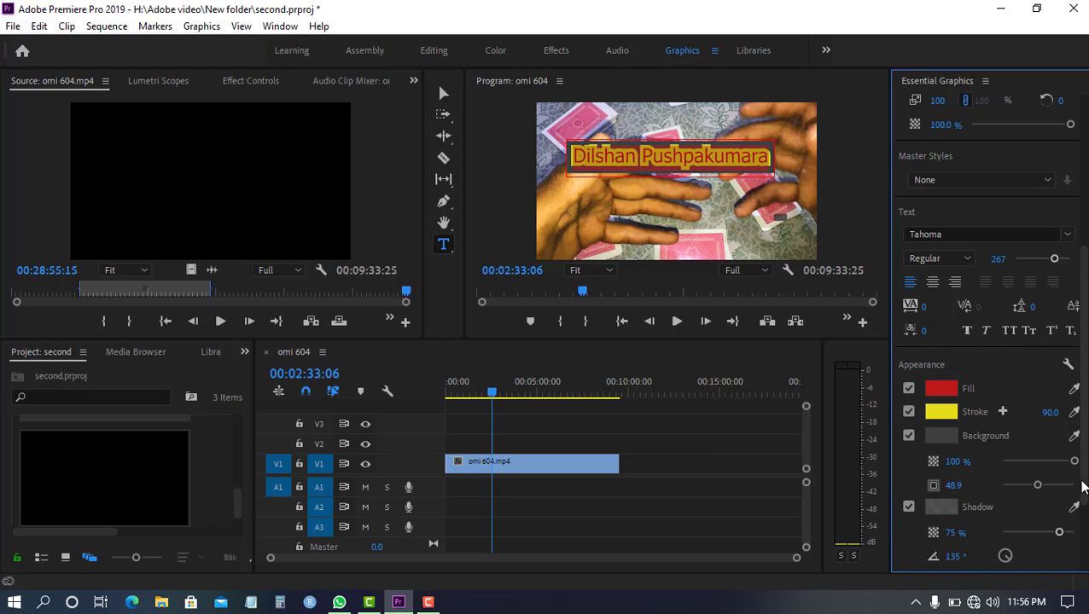
{"action": "scroll", "coordinate": [1086, 529], "scroll_direction": "down", "scroll_amount": 3}
{"action": "left_click_drag", "start_coordinate": [1086, 522], "coordinate": [1048, 520]}
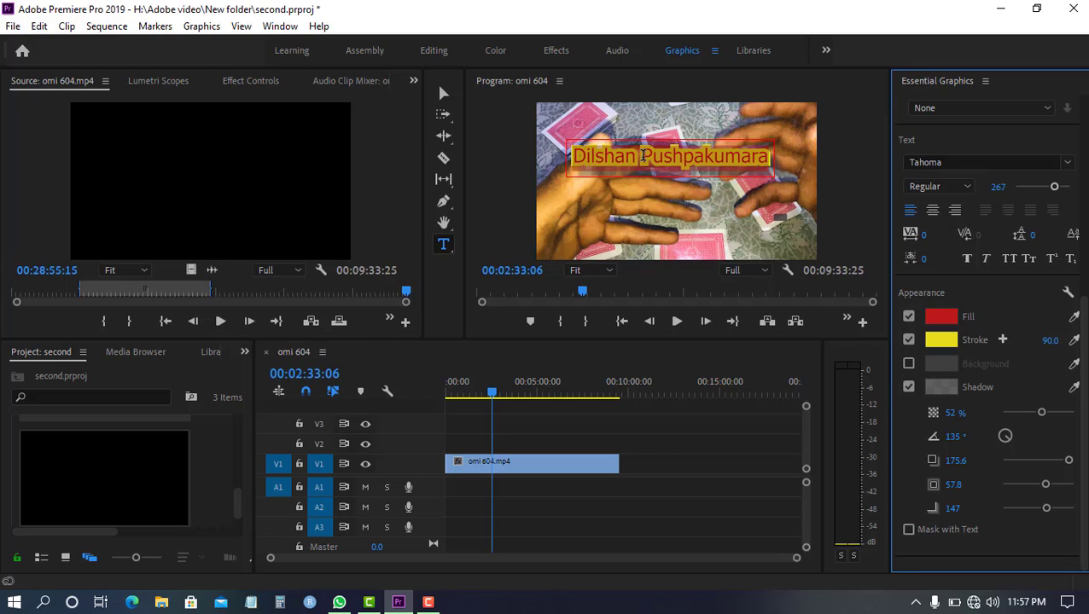
In the Effects workspace, park the playhead at 00:02:41:22 and extend the Graphic clip's start back to about 00:02:17
{"action": "left_click", "coordinate": [551, 51]}
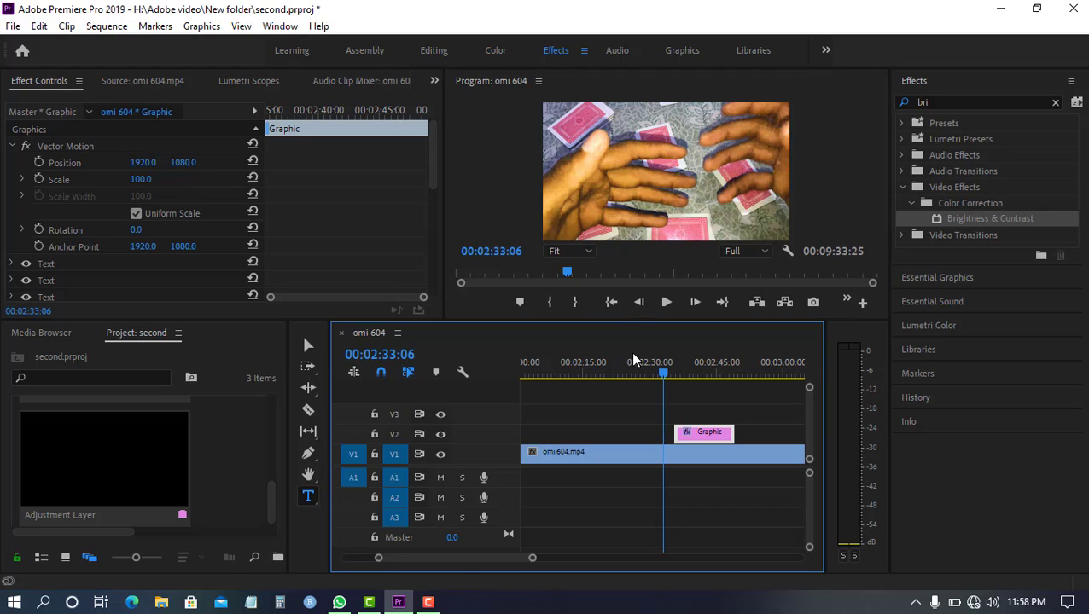
{"action": "left_click", "coordinate": [698, 448]}
{"action": "left_click", "coordinate": [698, 436]}
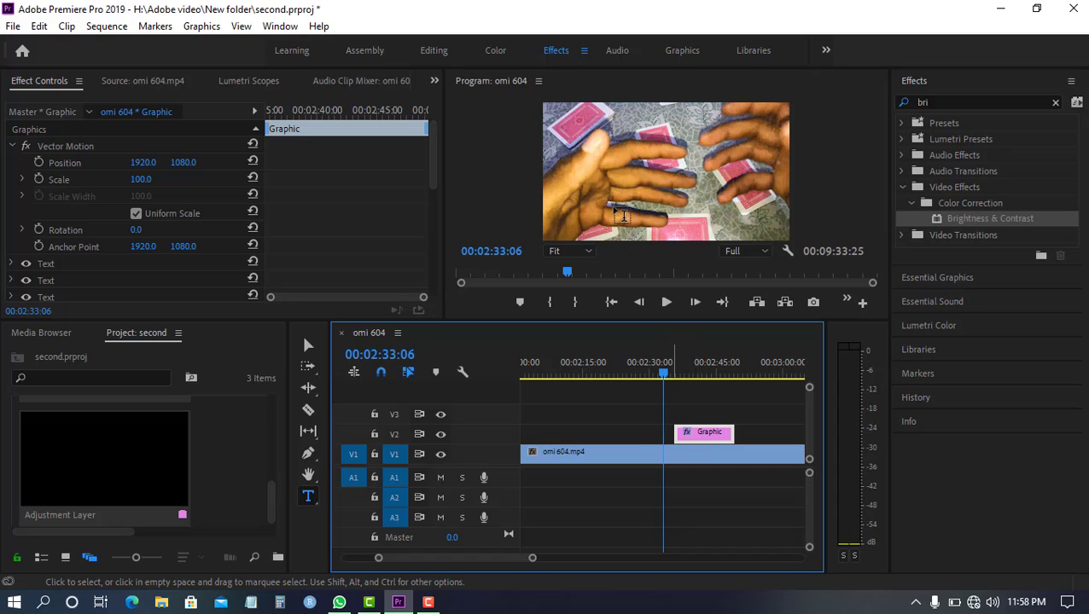
{"action": "left_click_drag", "start_coordinate": [663, 373], "coordinate": [702, 381]}
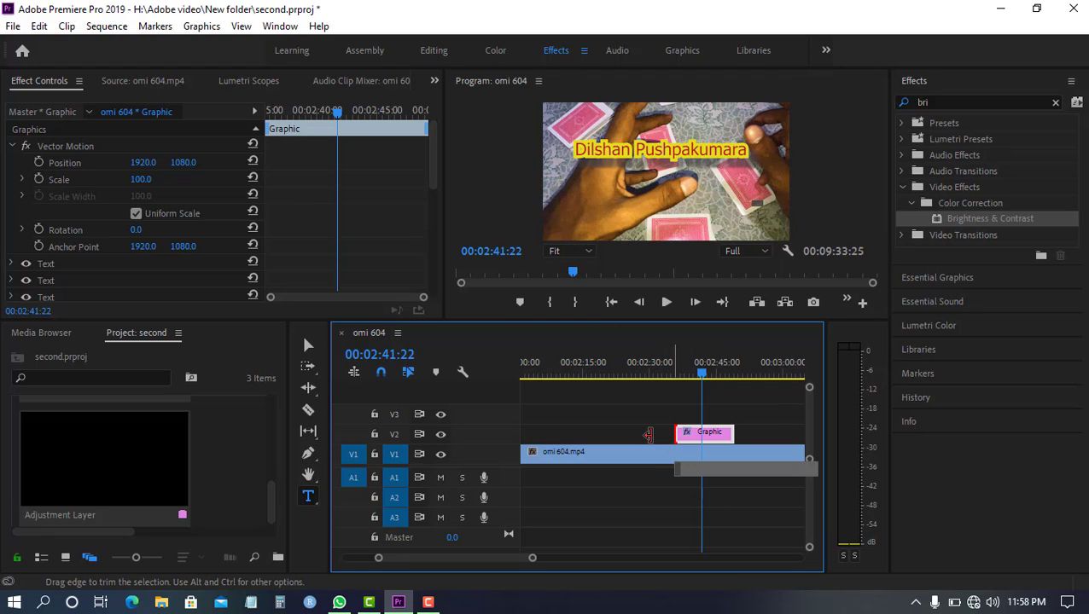
{"action": "left_click_drag", "start_coordinate": [648, 435], "coordinate": [565, 435]}
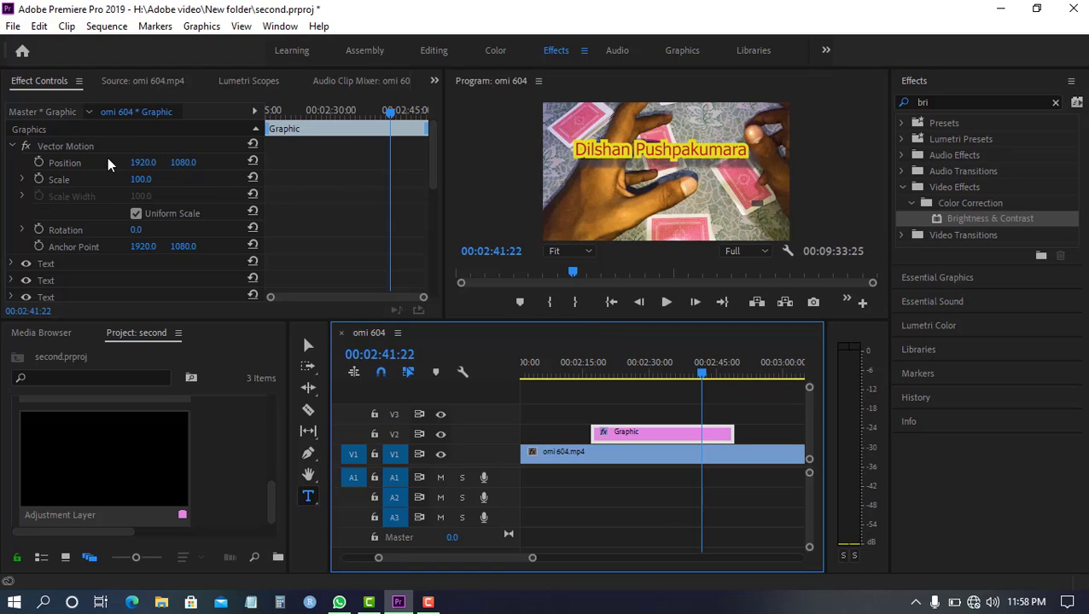
Turn on Position keyframing for the graphic's Vector Motion at 00:02:41:22
{"action": "left_click", "coordinate": [39, 161]}
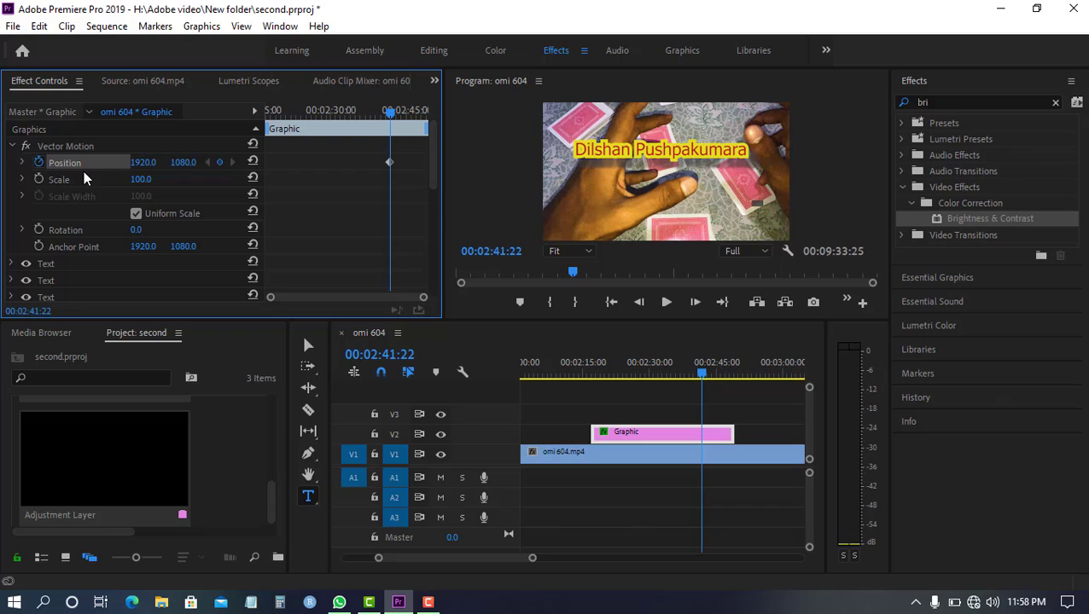
Turn on Scale keyframing for the graphic's Vector Motion and add a Position keyframe at 00:02:17:01 set to 1691.0, 751.0
{"action": "left_click", "coordinate": [39, 179]}
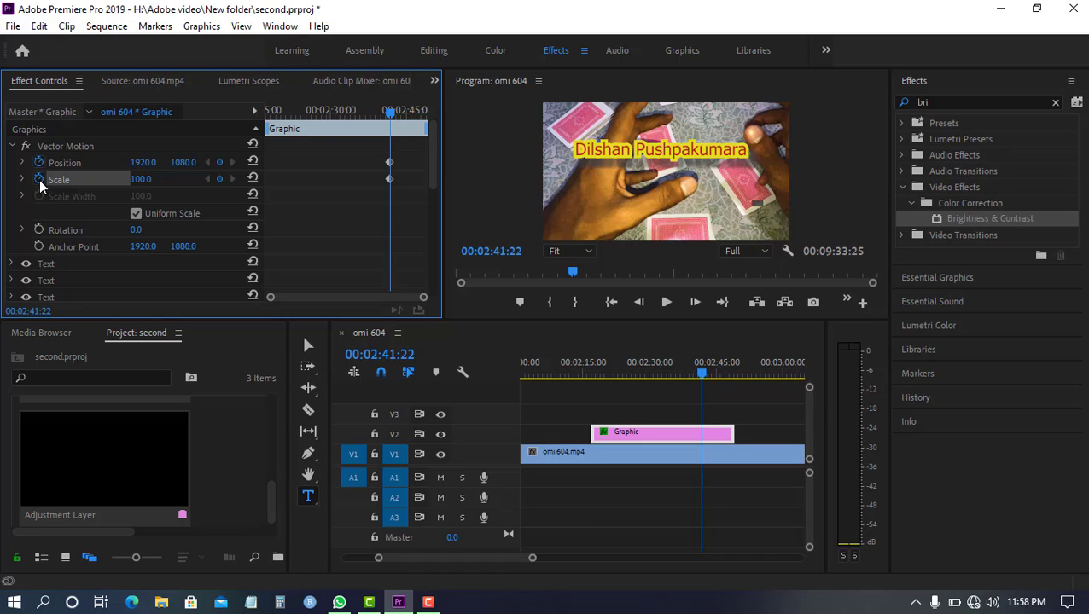
{"action": "left_click_drag", "start_coordinate": [365, 123], "coordinate": [235, 129]}
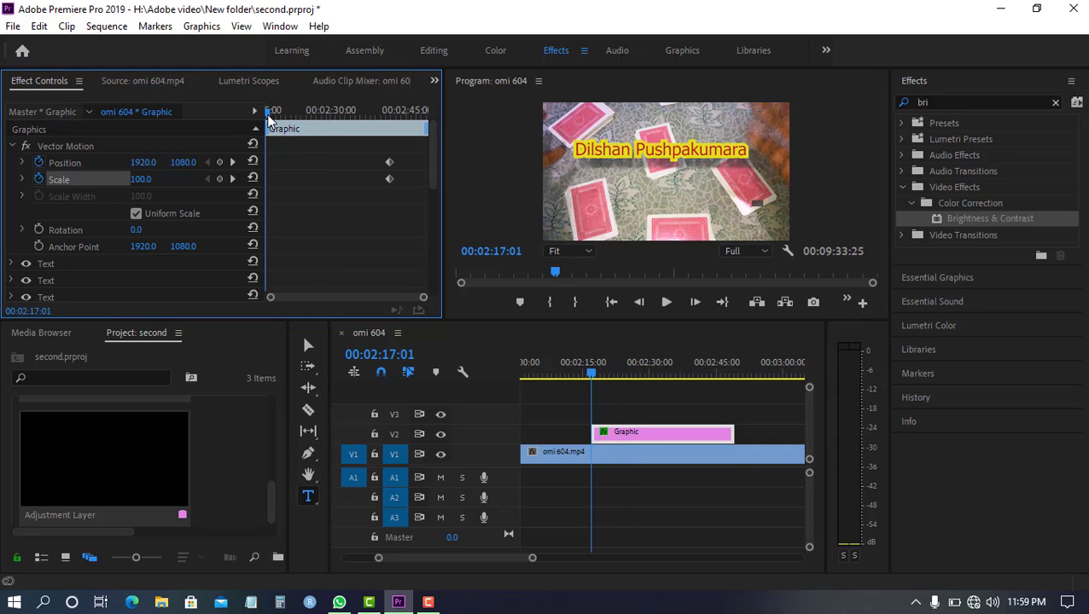
{"action": "left_click", "coordinate": [220, 162]}
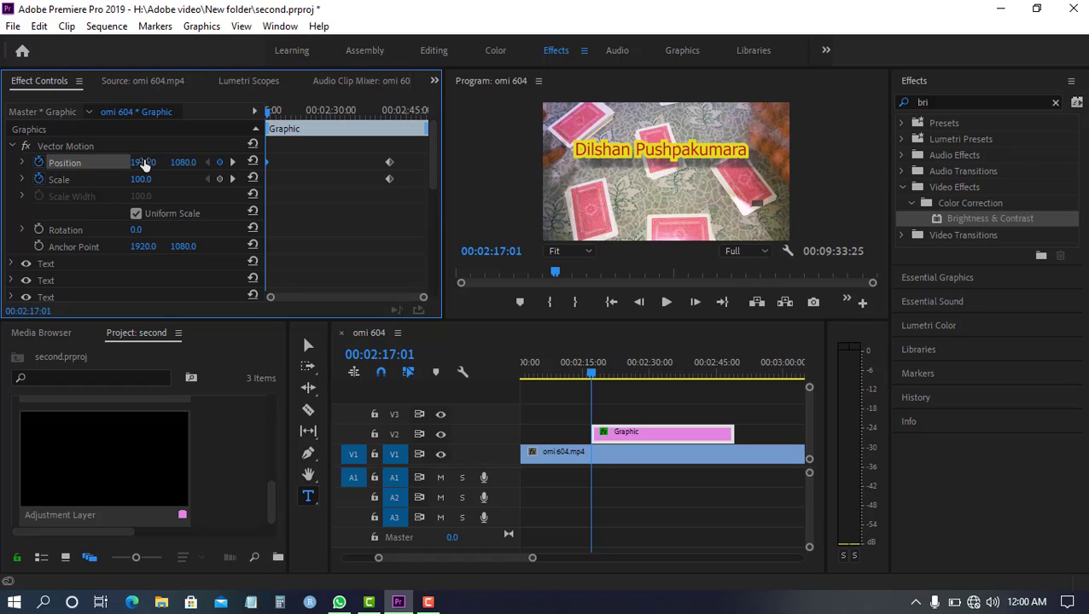
{"action": "mouse_move", "coordinate": [143, 162]}
{"action": "left_mouse_down"}
{"action": "mouse_move", "coordinate": [124, 162]}
{"action": "mouse_move", "coordinate": [219, 156]}
{"action": "mouse_move", "coordinate": [145, 166]}
{"action": "left_mouse_up"}
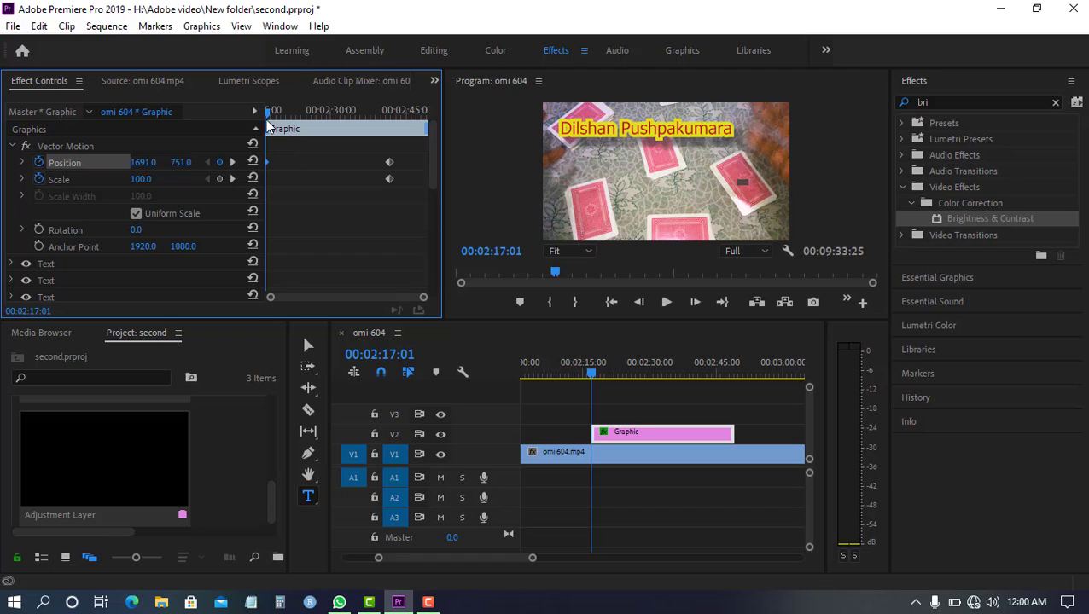
Add a Position keyframe at 00:02:26:25 and set it to 2410.9, 2033.5
{"action": "left_click_drag", "start_coordinate": [270, 117], "coordinate": [328, 135]}
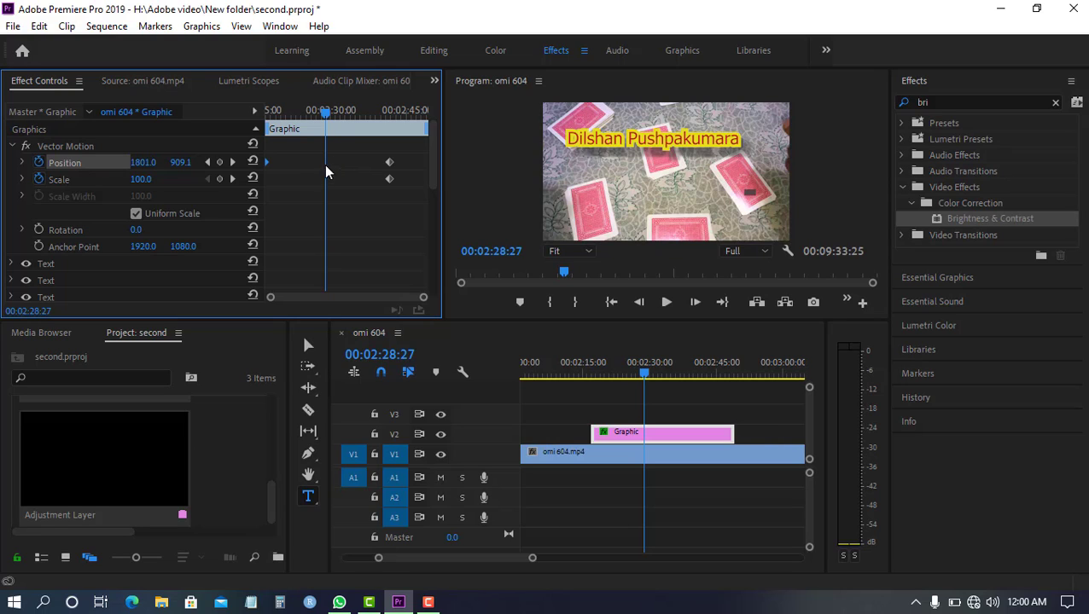
{"action": "left_click_drag", "start_coordinate": [323, 122], "coordinate": [314, 127]}
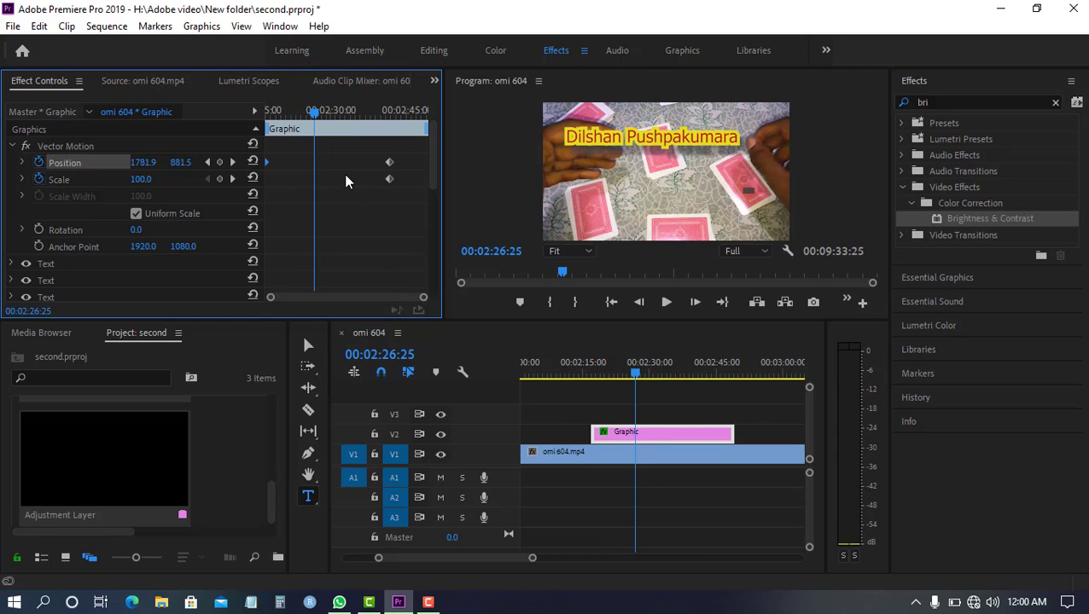
{"action": "left_click", "coordinate": [219, 164]}
{"action": "left_click_drag", "start_coordinate": [182, 163], "coordinate": [288, 163]}
{"action": "left_click_drag", "start_coordinate": [175, 162], "coordinate": [289, 162]}
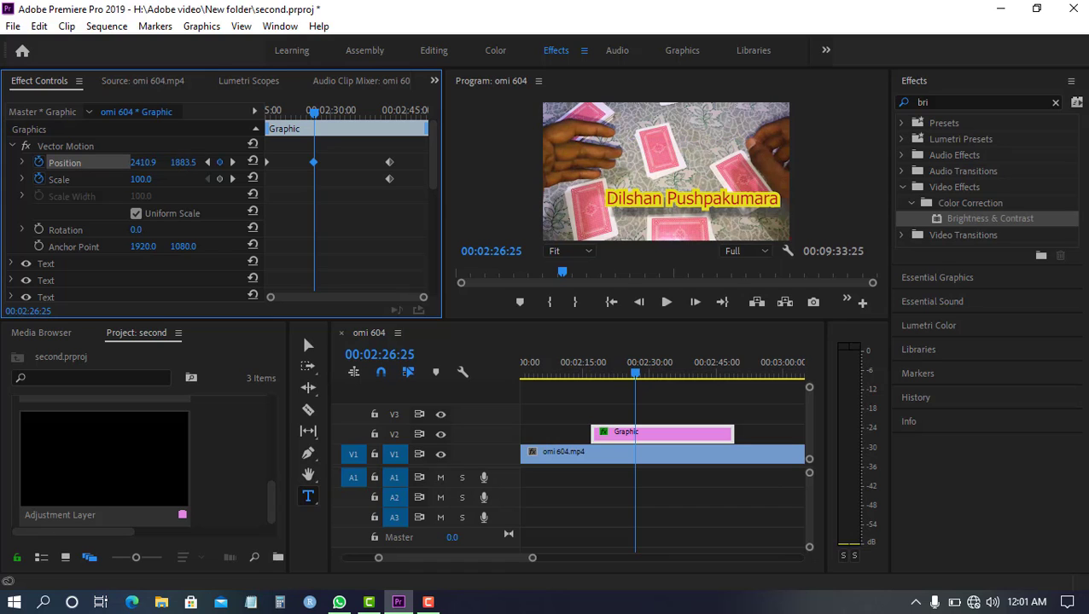
{"action": "left_click_drag", "start_coordinate": [182, 162], "coordinate": [256, 162]}
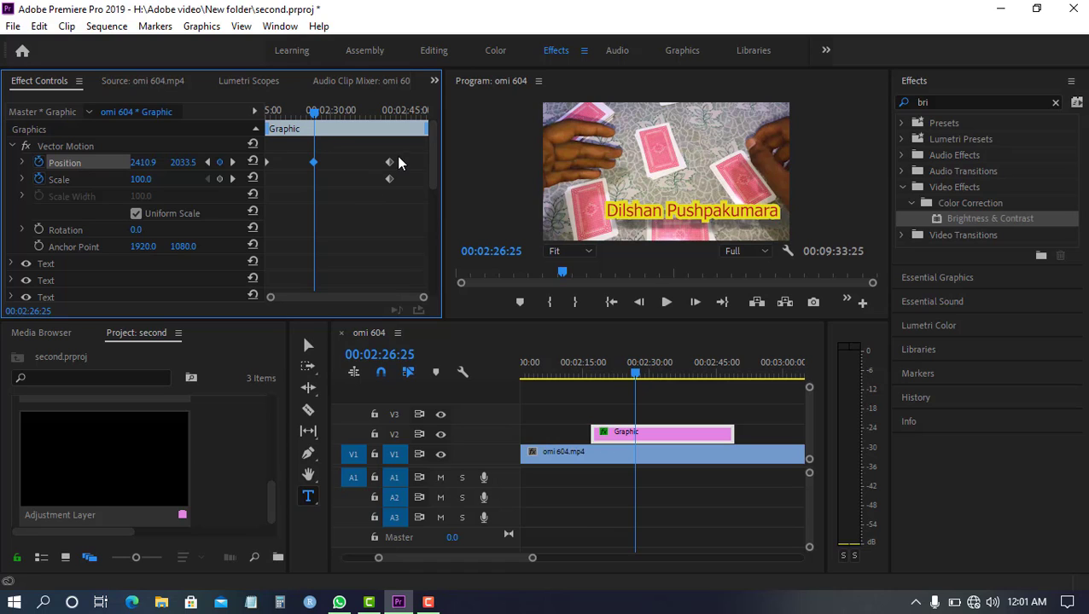
Move the last Position keyframe back to about 00:02:36 and set the Position at 00:02:26:25 to 2623.9, 1090.5
{"action": "left_click_drag", "start_coordinate": [389, 163], "coordinate": [364, 163]}
{"action": "left_click", "coordinate": [365, 163]}
{"action": "left_click_drag", "start_coordinate": [186, 163], "coordinate": [174, 163]}
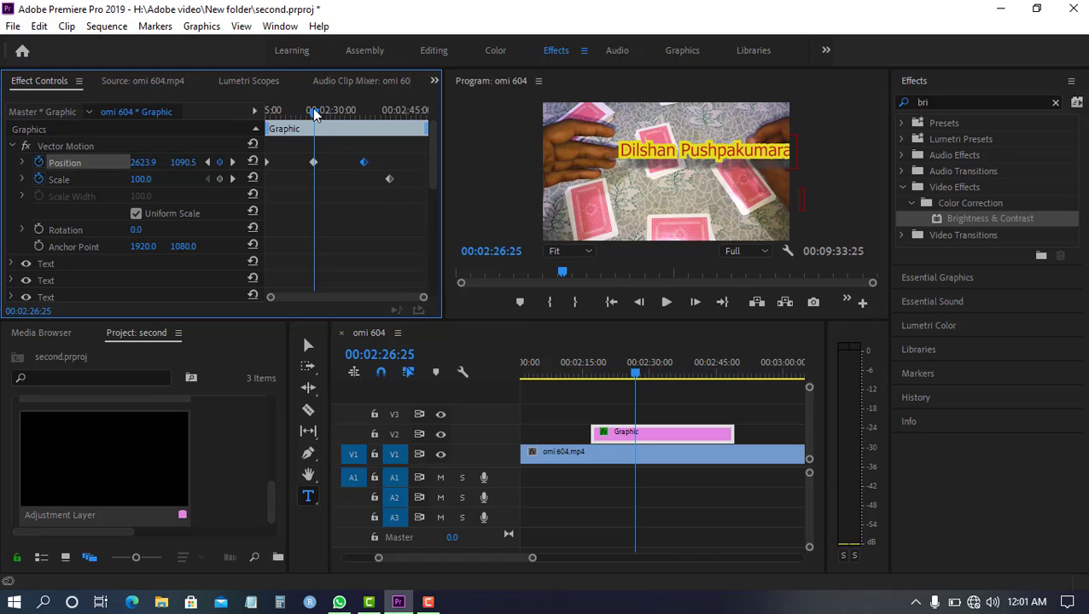
Play the title from 00:02:17:01 and scrub through the graphic to review its position animation
{"action": "left_click_drag", "start_coordinate": [312, 108], "coordinate": [236, 120]}
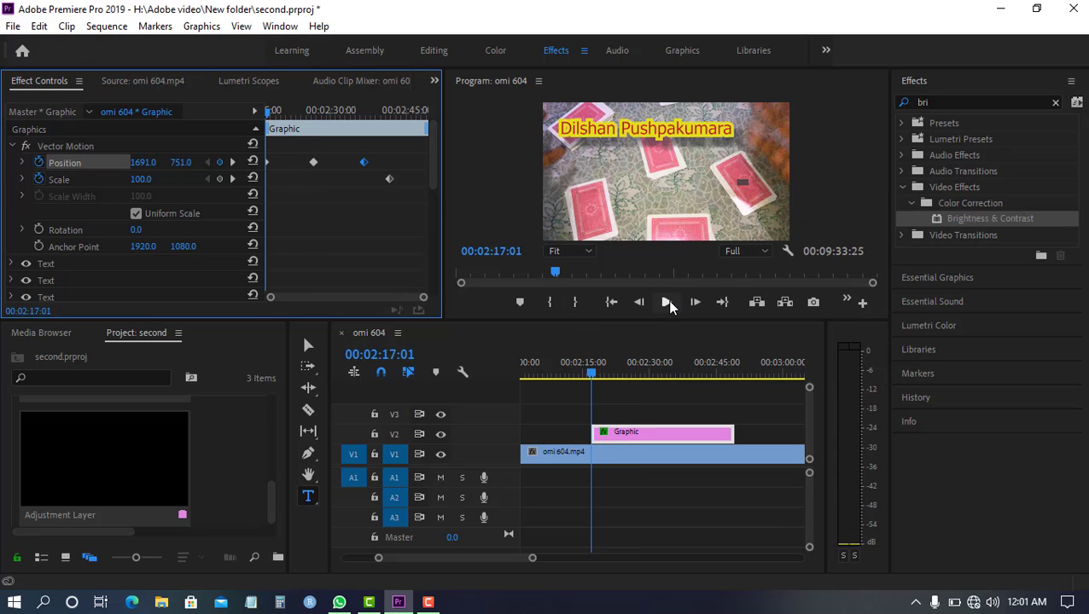
{"action": "left_click", "coordinate": [668, 302]}
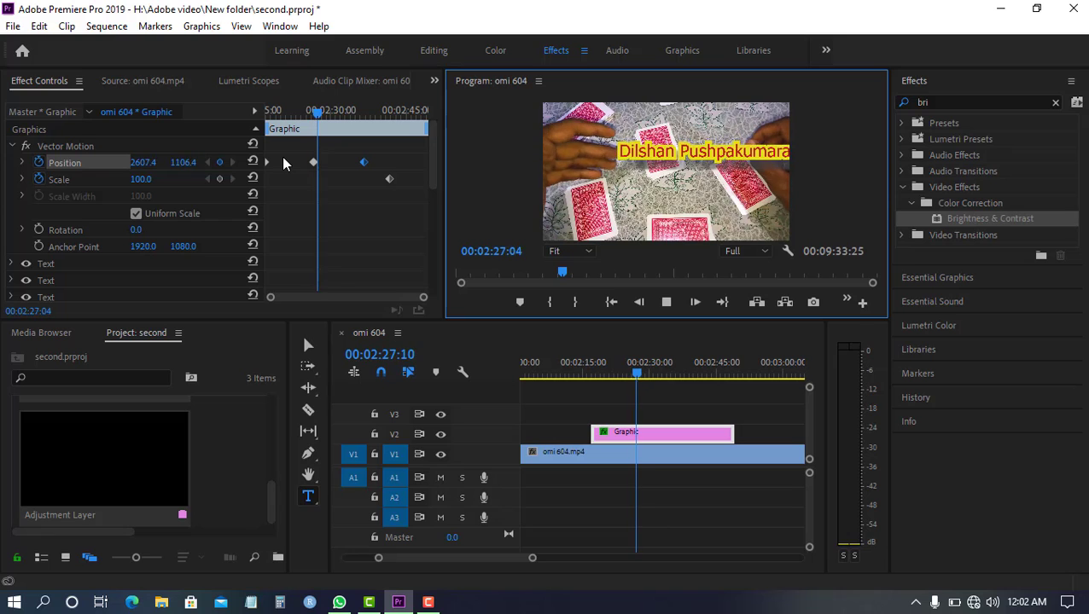
{"action": "left_click", "coordinate": [388, 111]}
{"action": "left_click_drag", "start_coordinate": [376, 119], "coordinate": [301, 138]}
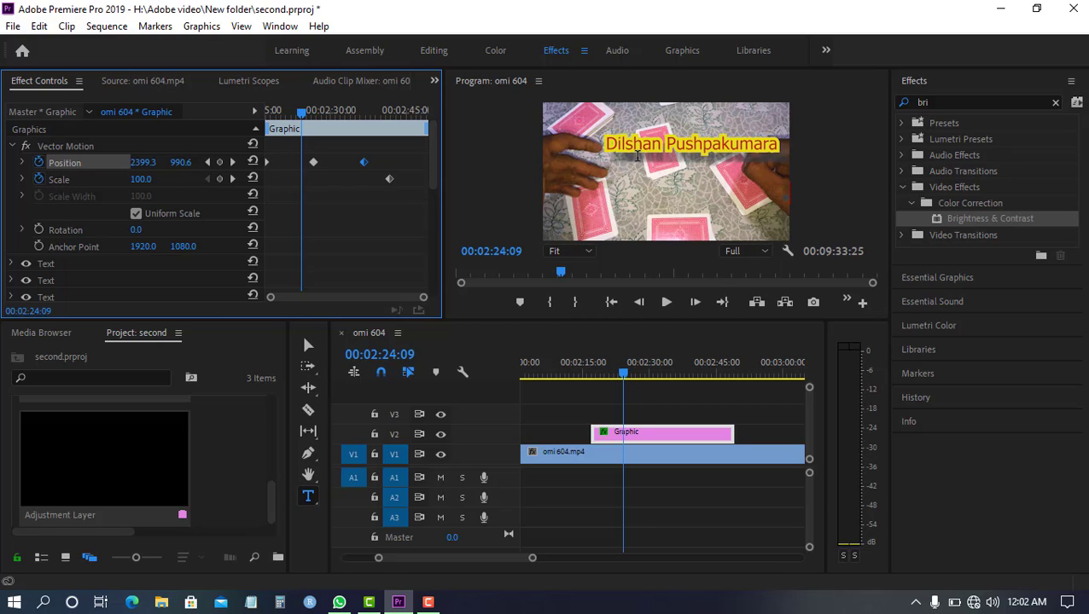
{"action": "left_click", "coordinate": [664, 143]}
Add a Scale keyframe at the graphic's start, 00:02:17:01, and set it to 29.0
{"action": "left_click_drag", "start_coordinate": [301, 111], "coordinate": [240, 131]}
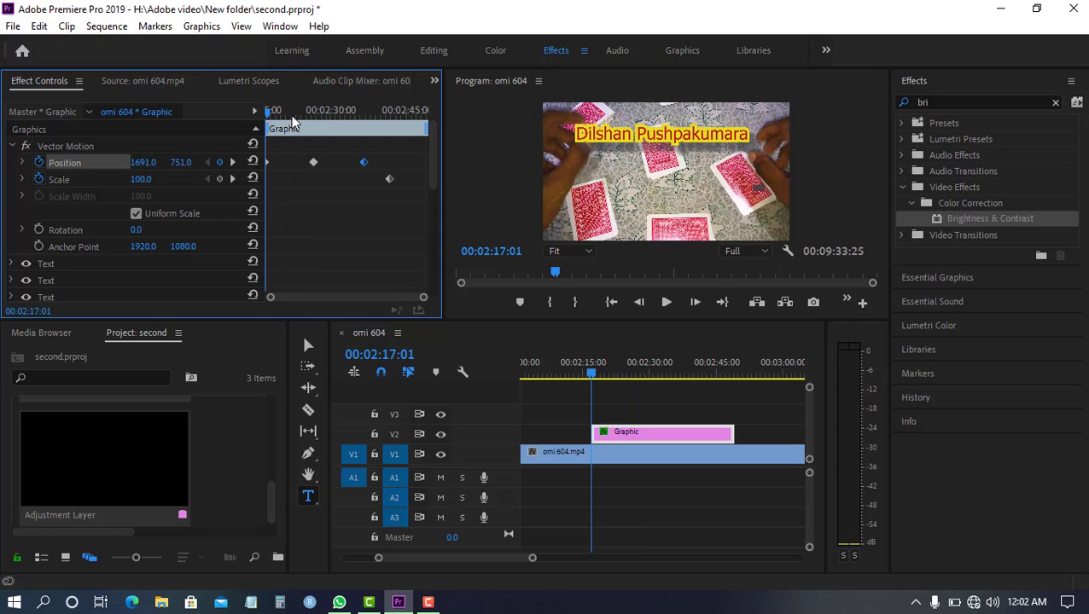
{"action": "left_click", "coordinate": [220, 177]}
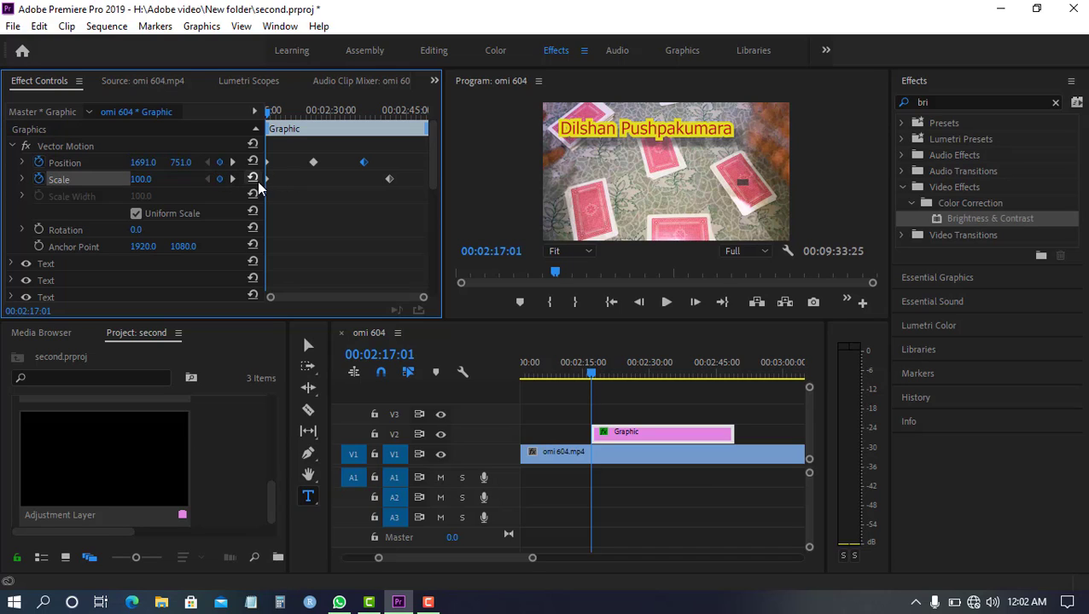
{"action": "left_click", "coordinate": [265, 180]}
{"action": "left_click_drag", "start_coordinate": [143, 180], "coordinate": [60, 180]}
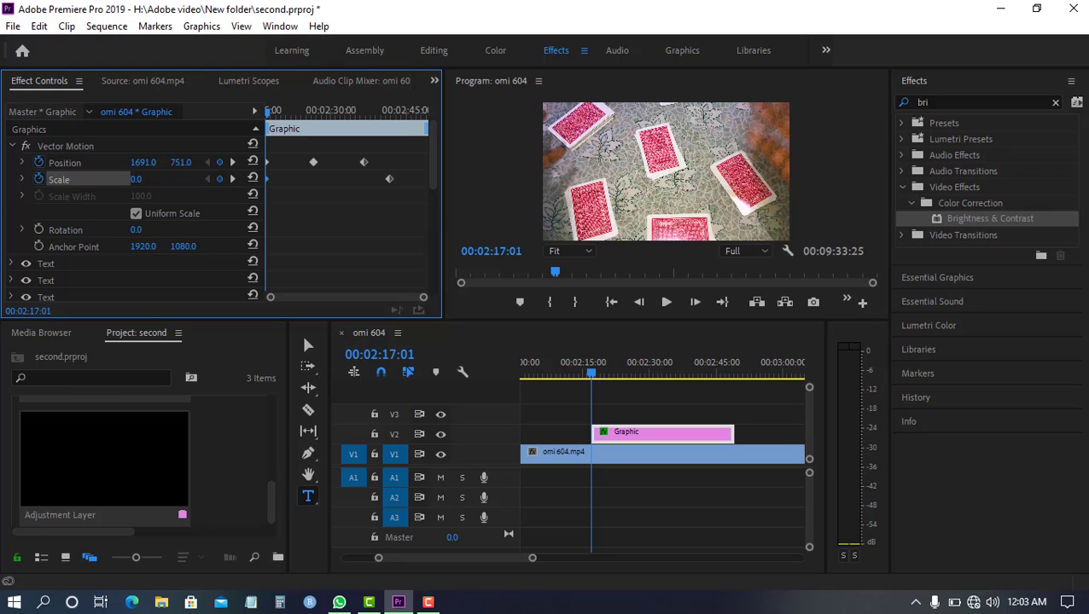
{"action": "left_click_drag", "start_coordinate": [138, 179], "coordinate": [145, 179]}
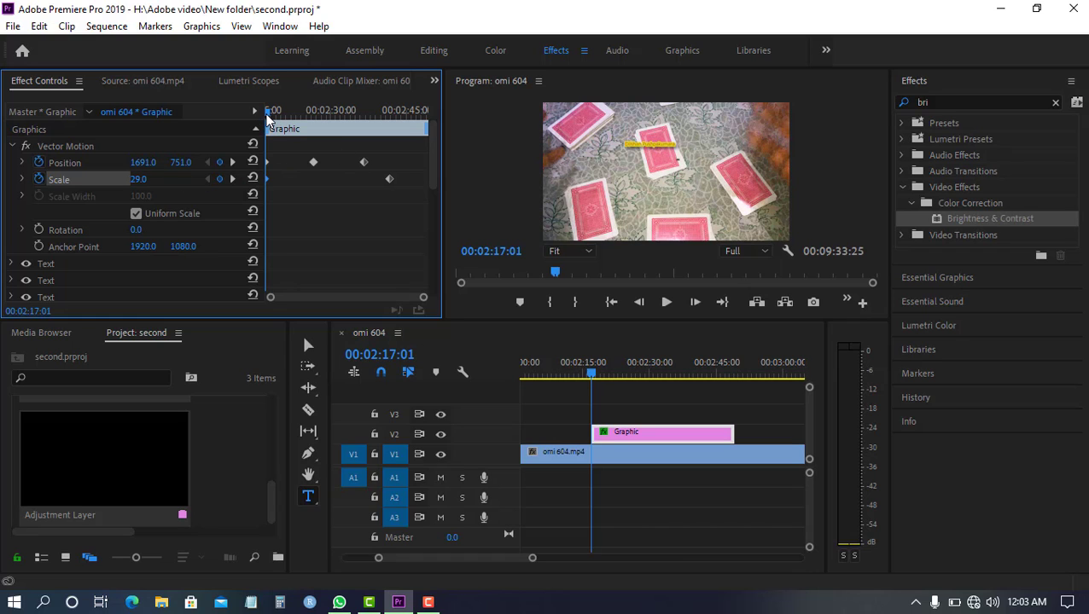
Add a Scale keyframe at 00:02:24:19 and set it to 111.8
{"action": "left_click_drag", "start_coordinate": [267, 119], "coordinate": [304, 140]}
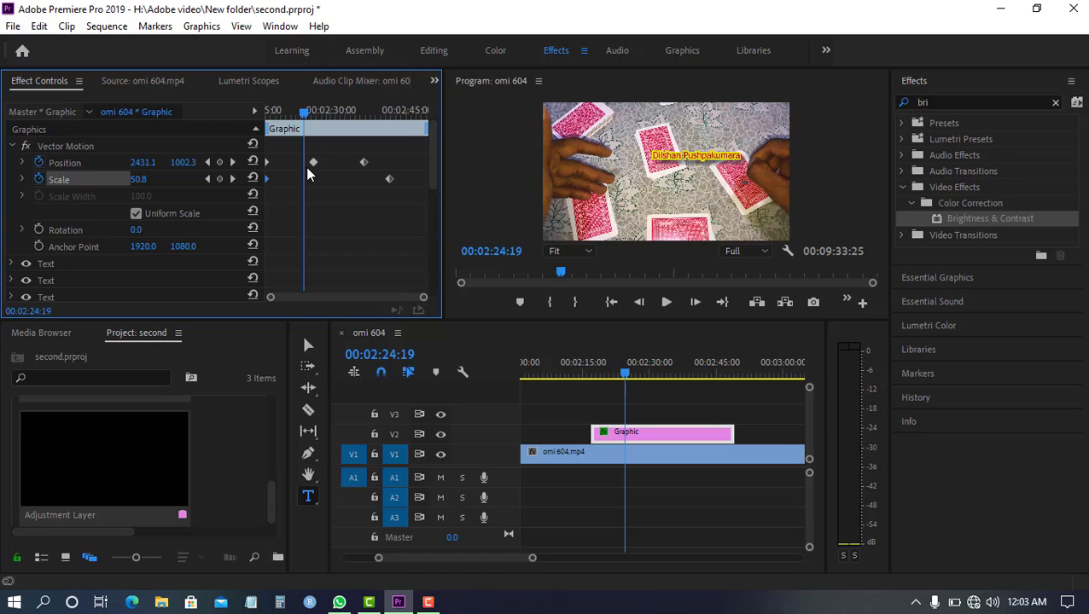
{"action": "left_click", "coordinate": [220, 178]}
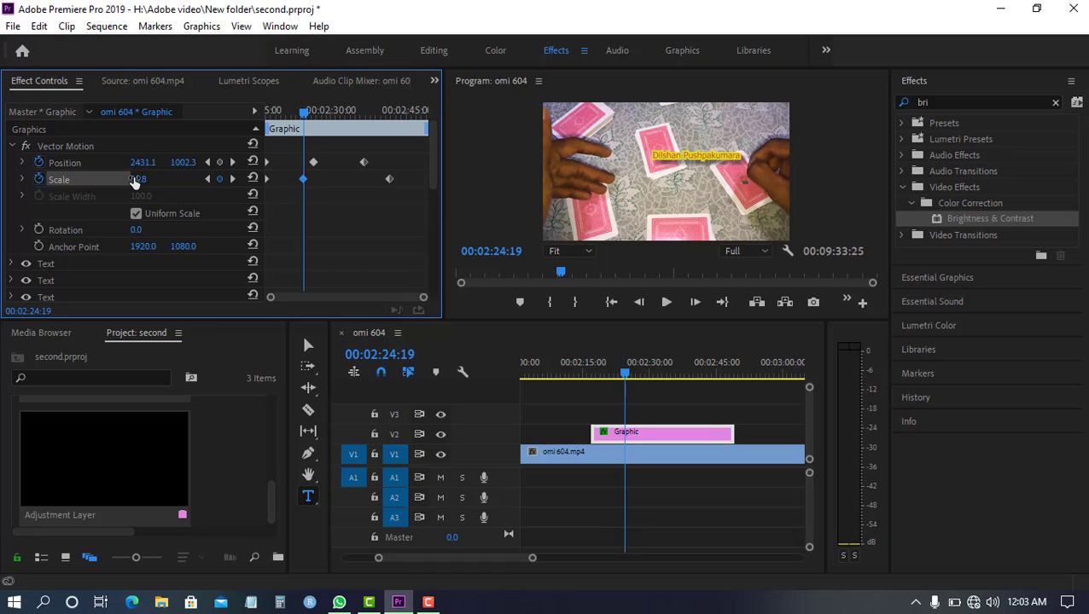
{"action": "left_click_drag", "start_coordinate": [134, 184], "coordinate": [163, 184]}
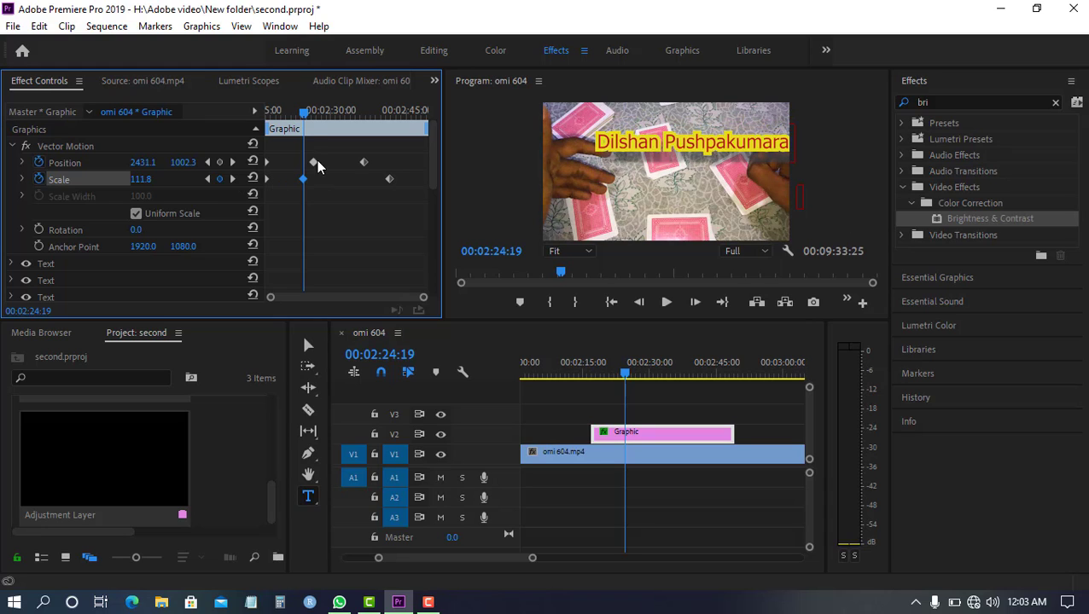
Move the last Scale keyframe to 00:02:36:29 and set its value to 24.0
{"action": "left_click_drag", "start_coordinate": [302, 116], "coordinate": [365, 141]}
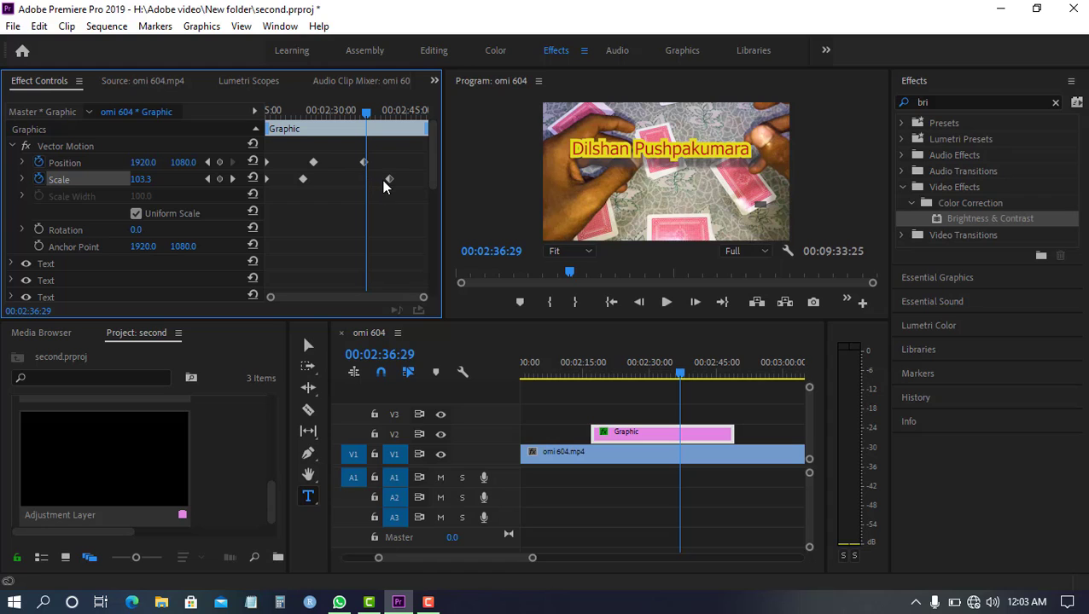
{"action": "left_click_drag", "start_coordinate": [384, 181], "coordinate": [371, 181]}
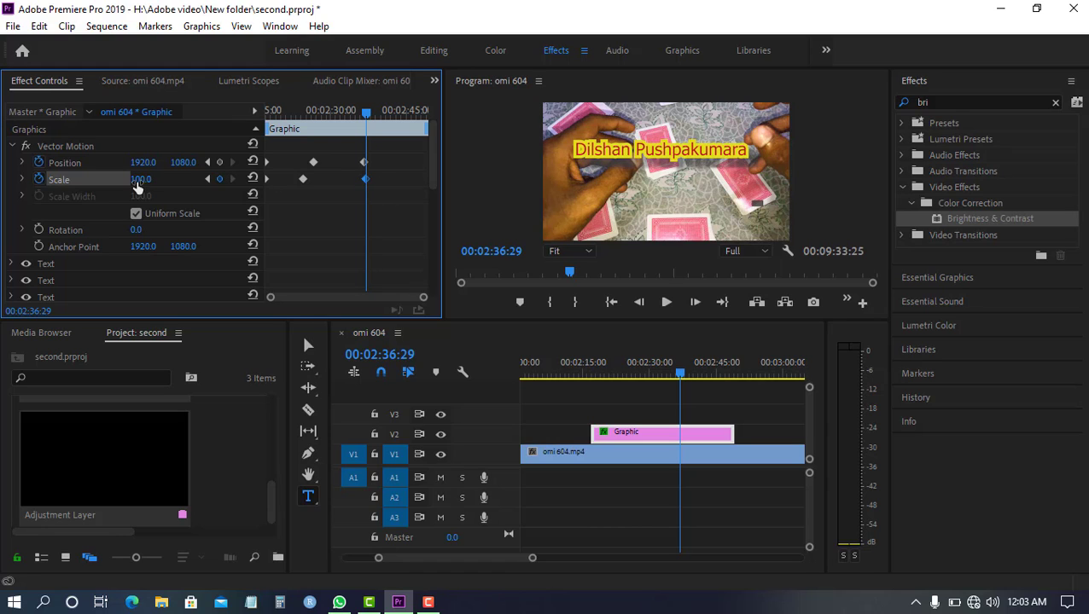
{"action": "left_click_drag", "start_coordinate": [141, 179], "coordinate": [78, 179]}
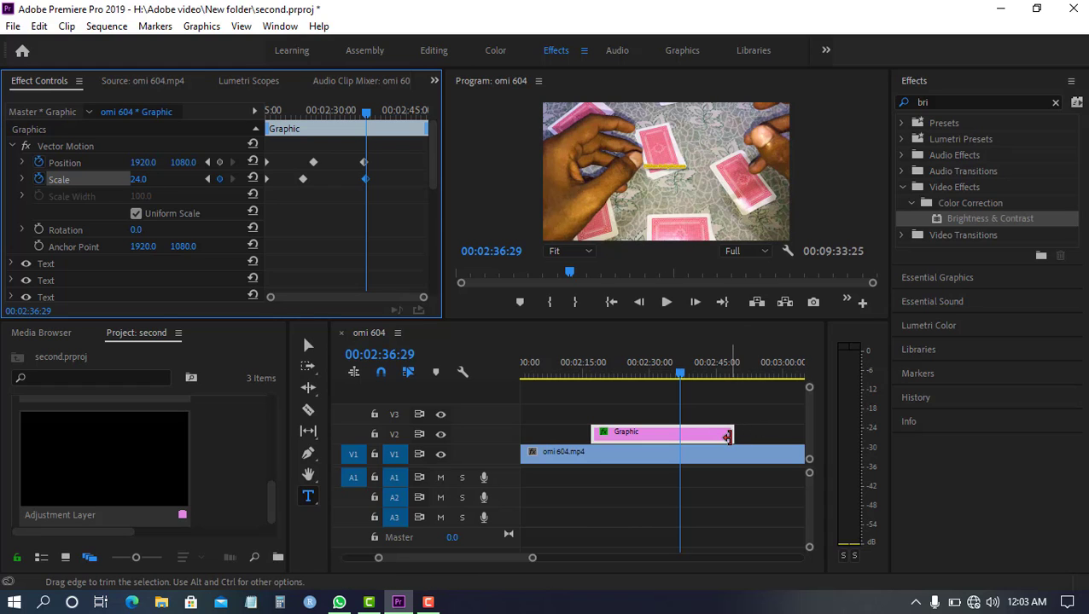
Trim the Graphic clip's end back to about 00:02:33 and play the animation from 00:02:17:01
{"action": "left_click_drag", "start_coordinate": [732, 437], "coordinate": [698, 437]}
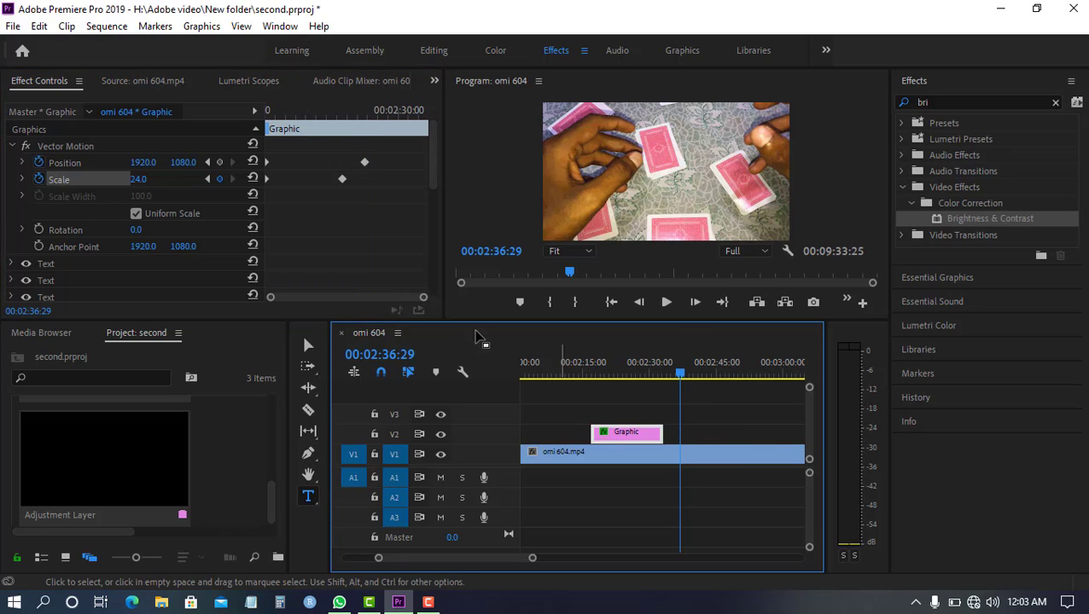
{"action": "left_click_drag", "start_coordinate": [638, 379], "coordinate": [594, 396]}
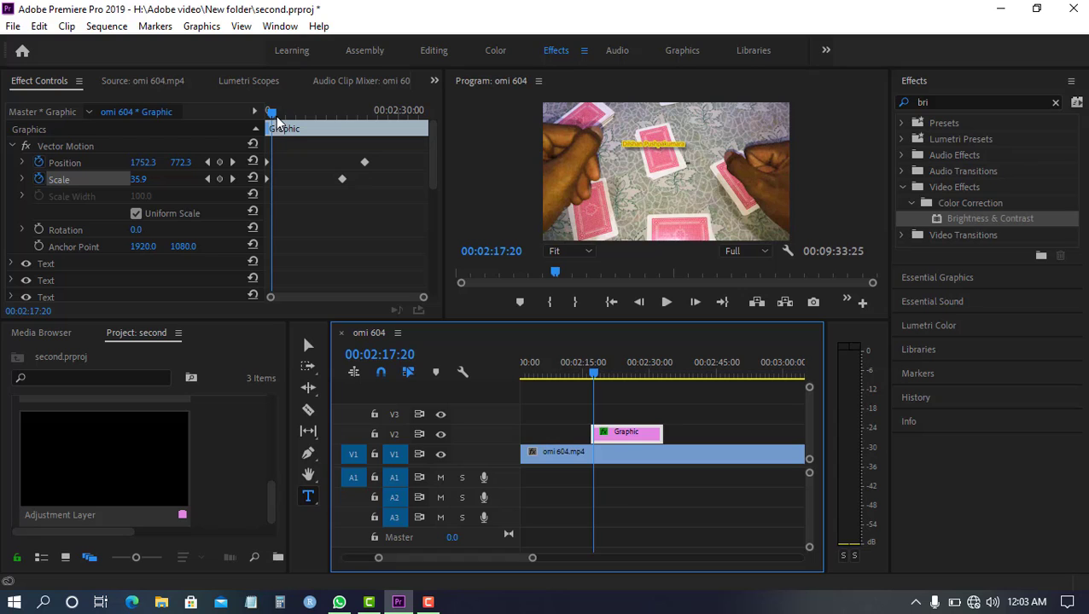
{"action": "left_click_drag", "start_coordinate": [276, 116], "coordinate": [245, 125]}
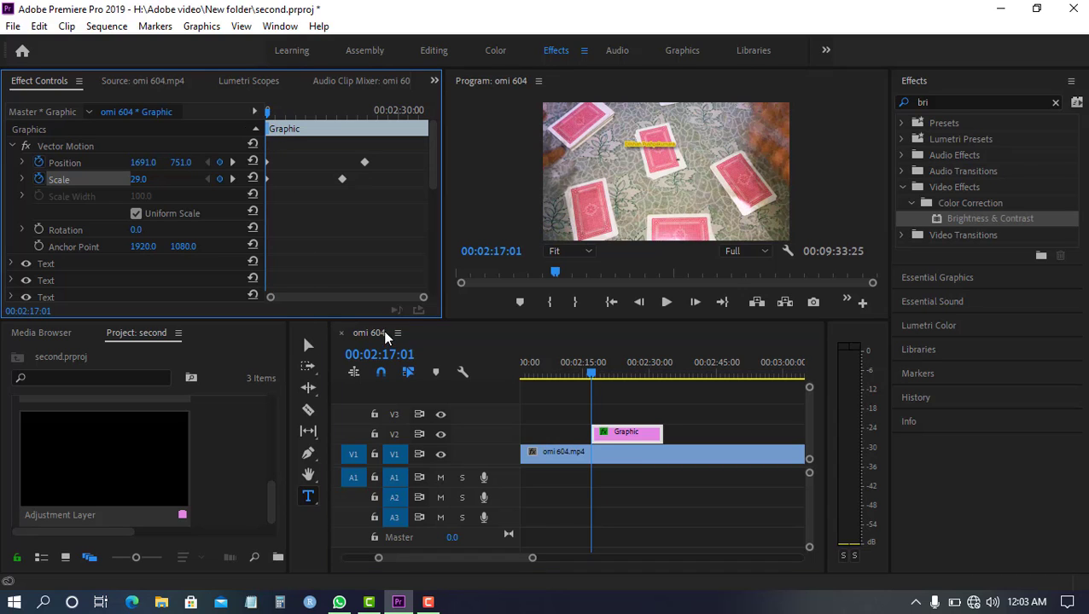
{"action": "left_click", "coordinate": [666, 304]}
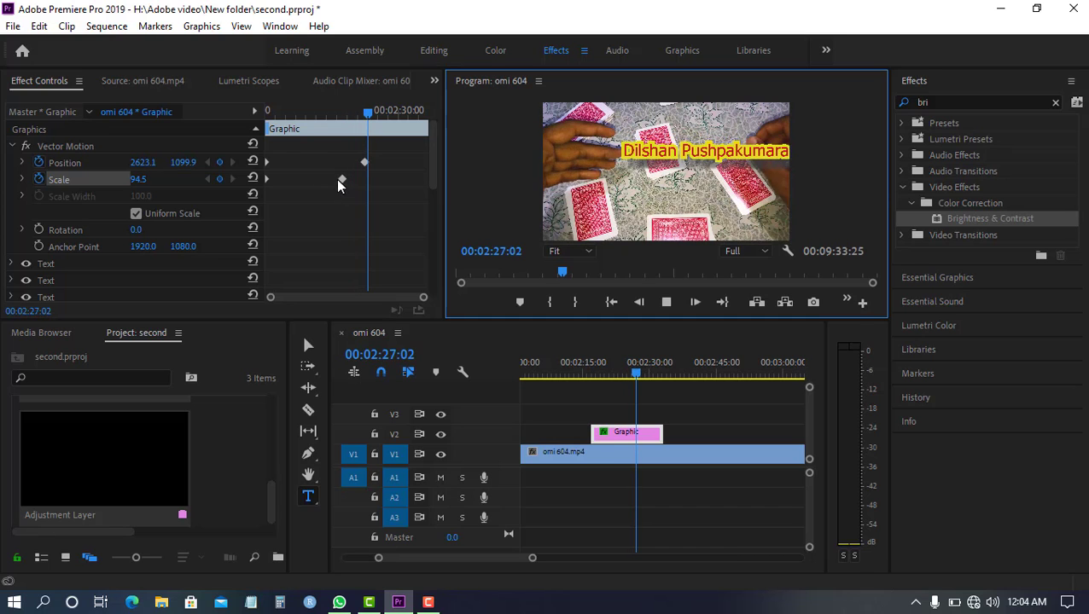
Move the second Scale keyframe earlier to about 00:02:19 and replay the title from 00:02:17:01
{"action": "left_click_drag", "start_coordinate": [340, 179], "coordinate": [287, 185]}
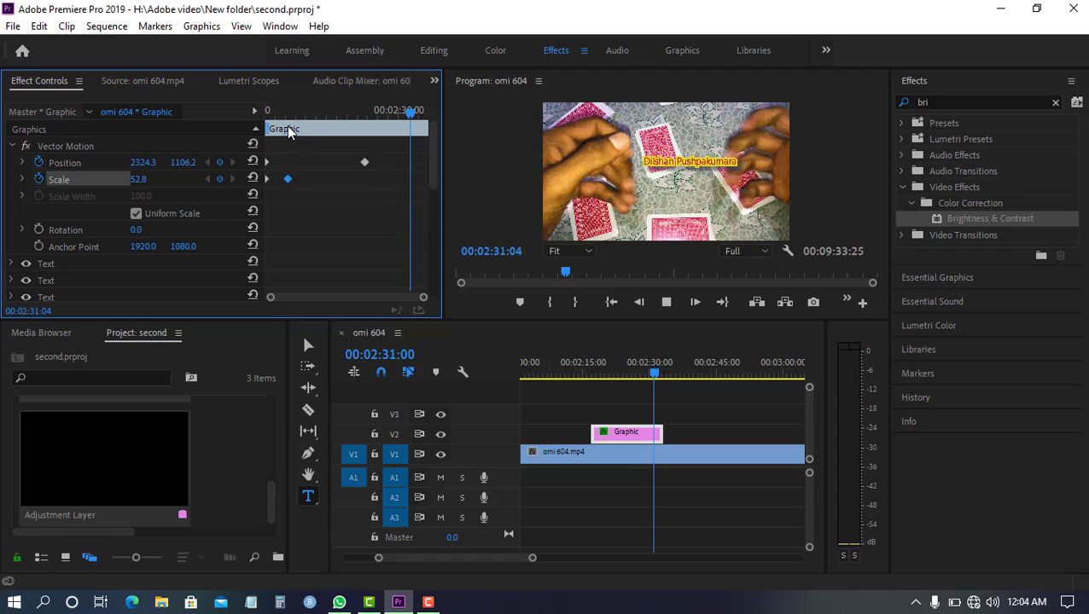
{"action": "left_click_drag", "start_coordinate": [417, 113], "coordinate": [230, 143]}
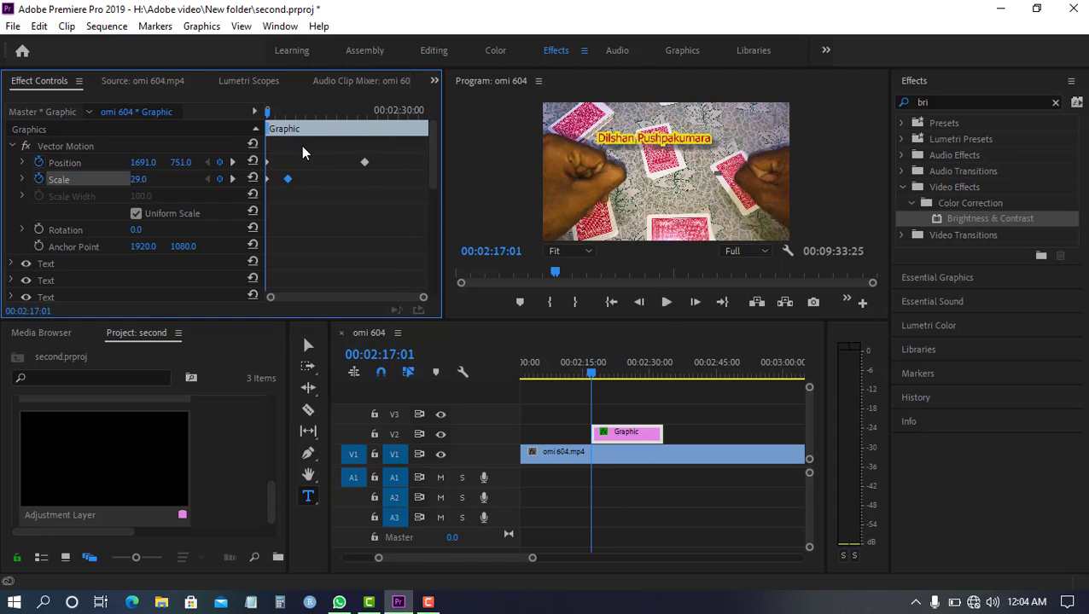
{"action": "left_click", "coordinate": [662, 304]}
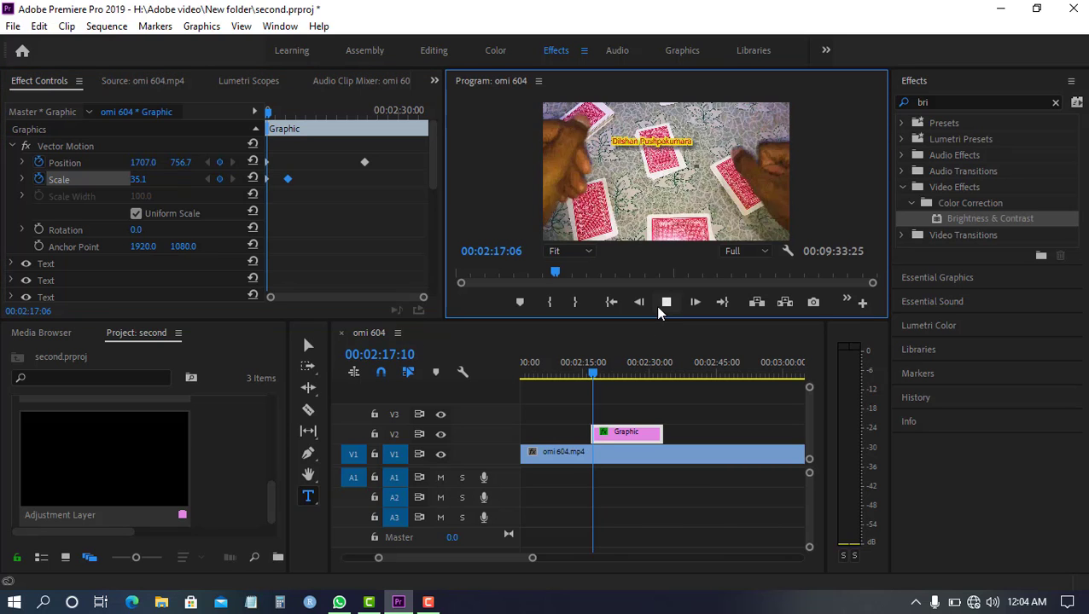